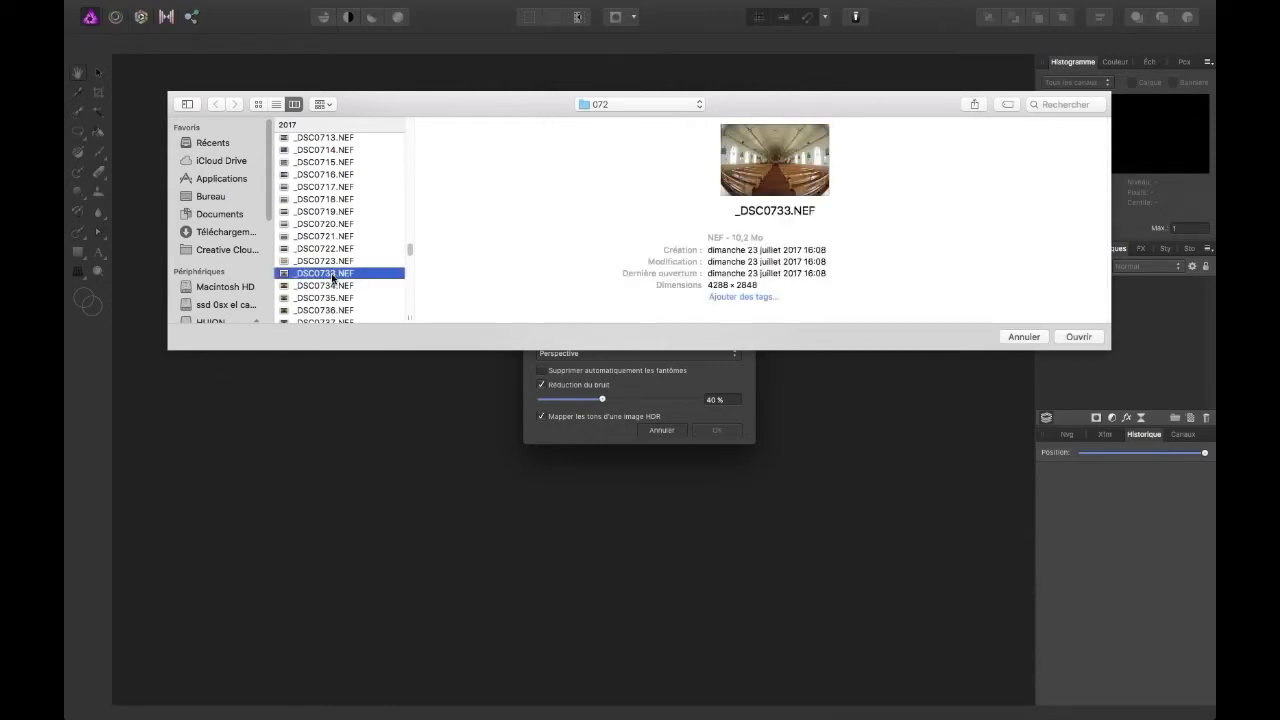
# Add _DSC0733, _DSC0734, _DSC0736 and _DSC0741 NEF files to the new HDR merge and run the merge with the existing options.
pyautogui.keyDown('shift'); pyautogui.click(338, 285); pyautogui.keyUp('shift')
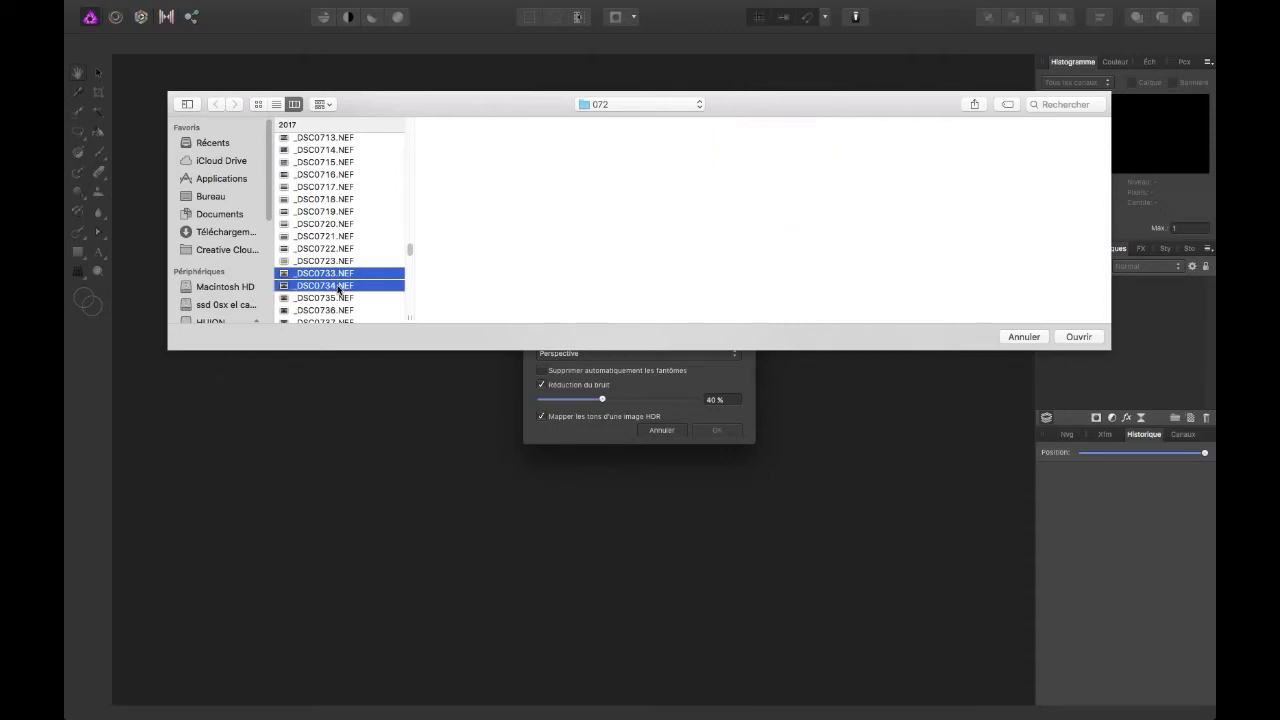
pyautogui.scroll(-1, 330, 295)
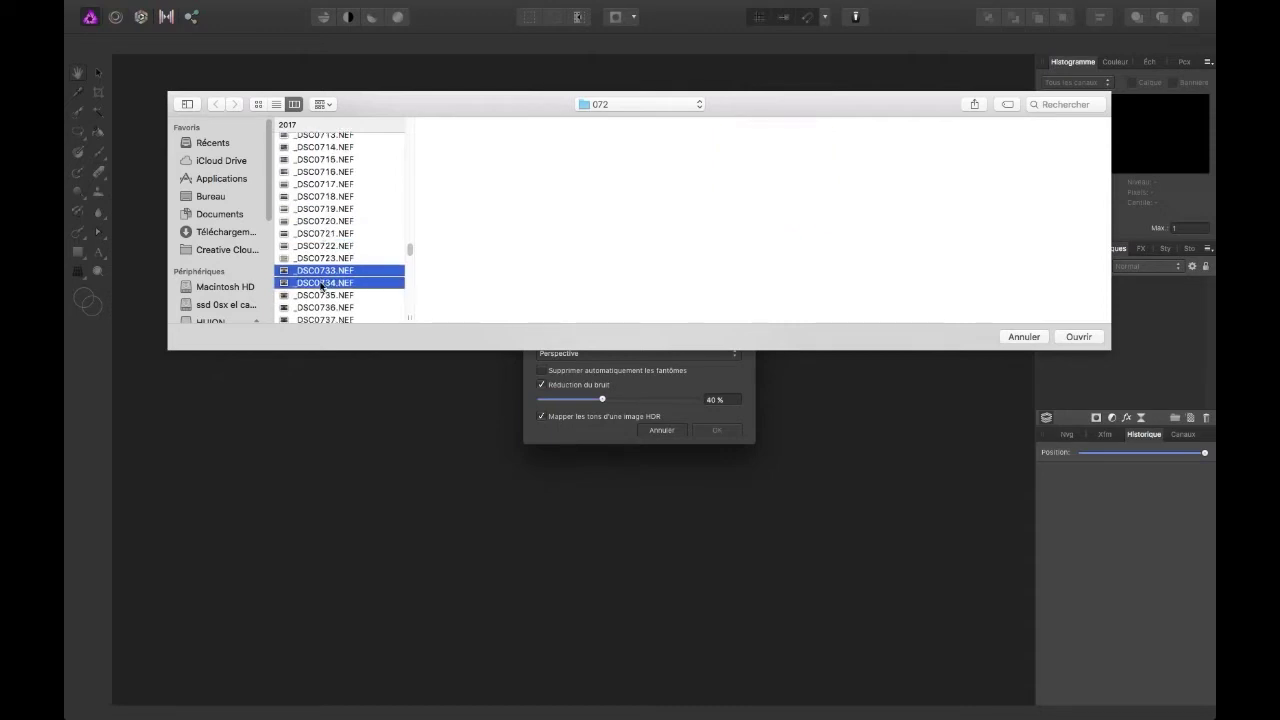
pyautogui.keyDown('super'); pyautogui.click(338, 304); pyautogui.keyUp('super')
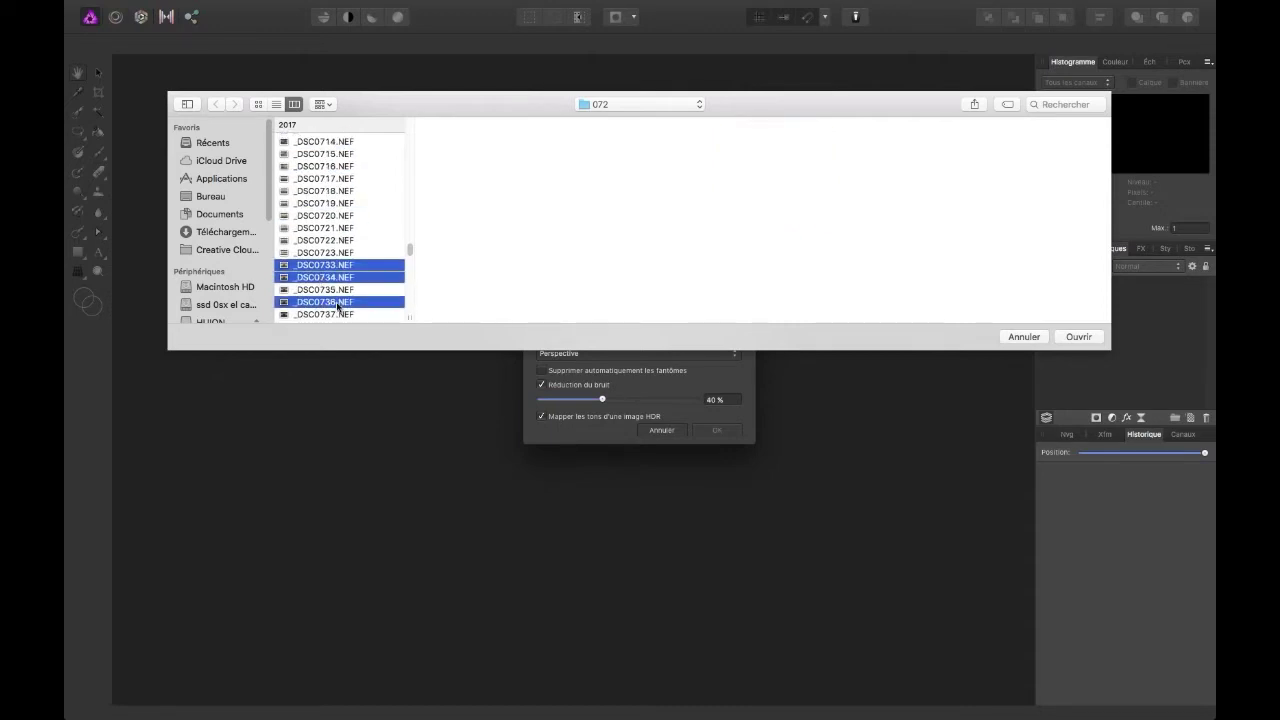
pyautogui.scroll(-1, 338, 304)
pyautogui.scroll(-3, 338, 306)
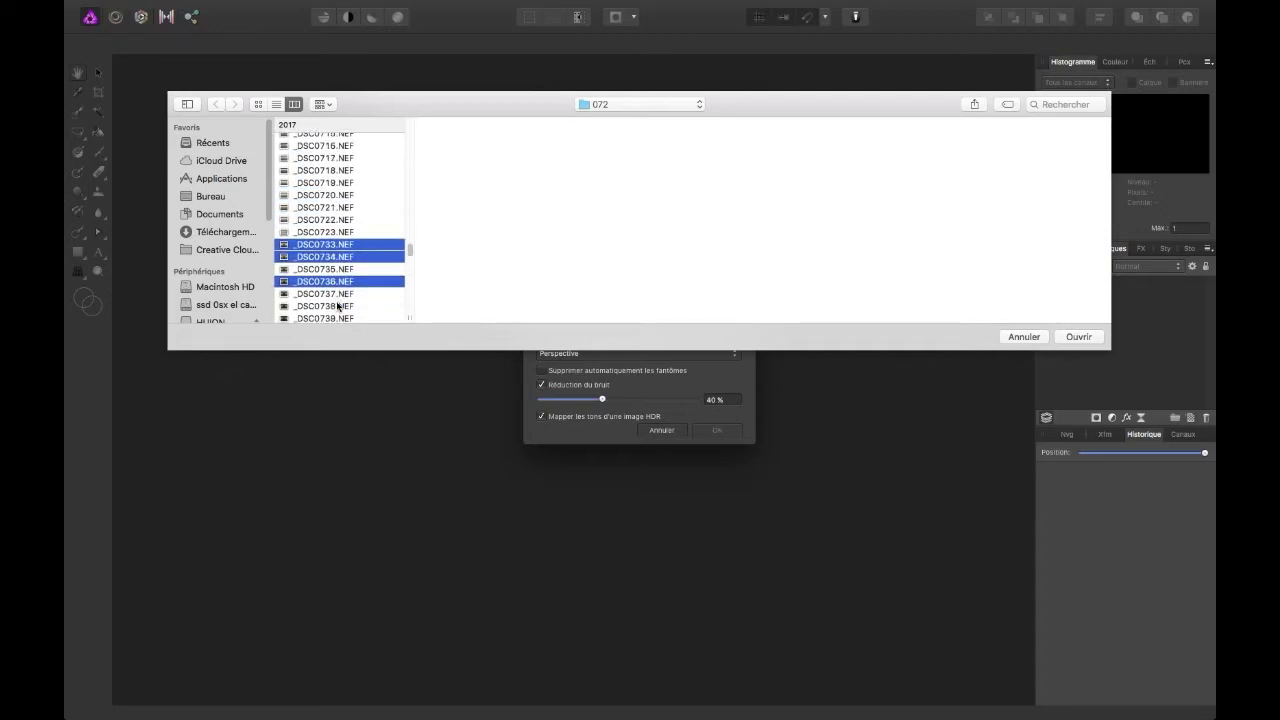
pyautogui.scroll(-1, 338, 308)
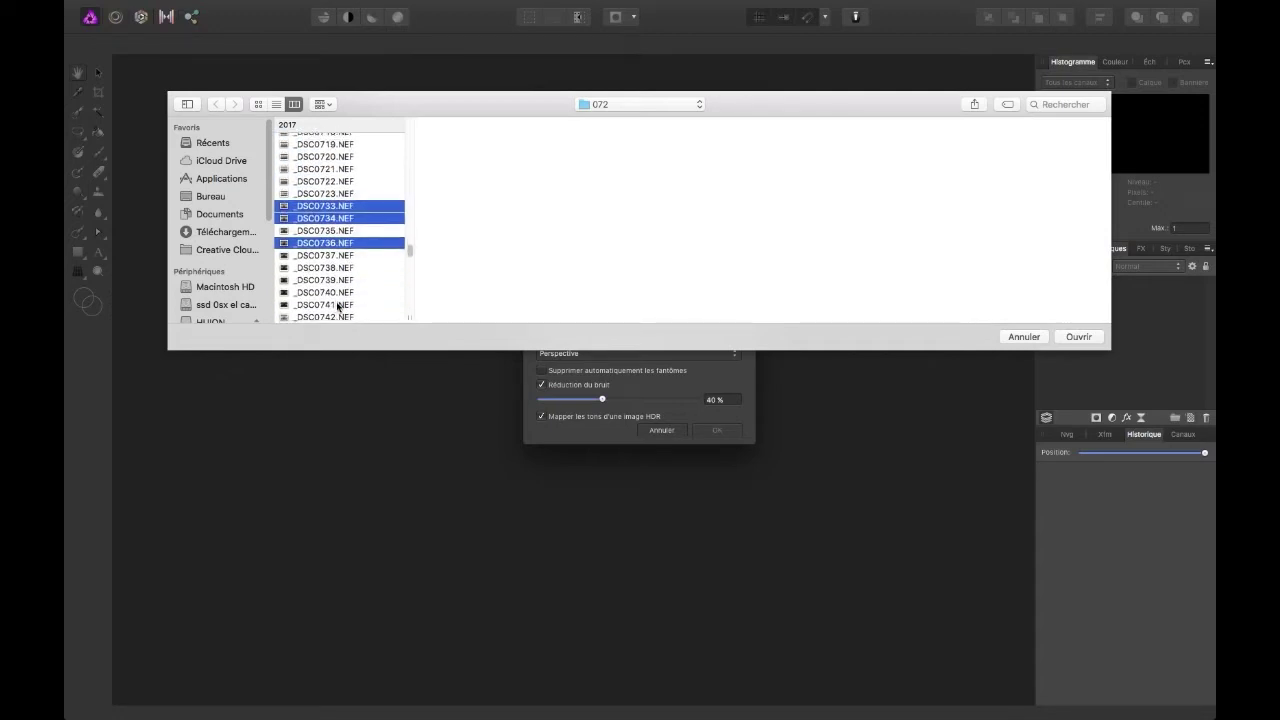
pyautogui.keyDown('super'); pyautogui.click(338, 308); pyautogui.keyUp('super')
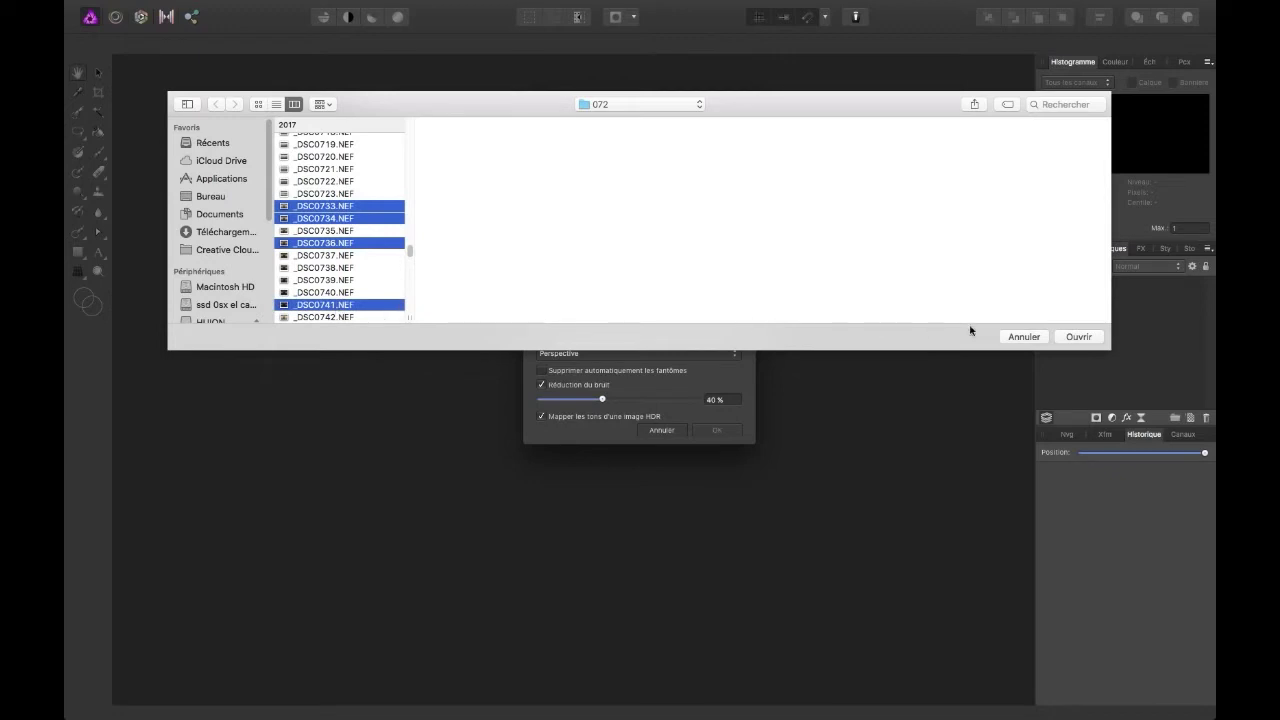
pyautogui.click(1078, 338)
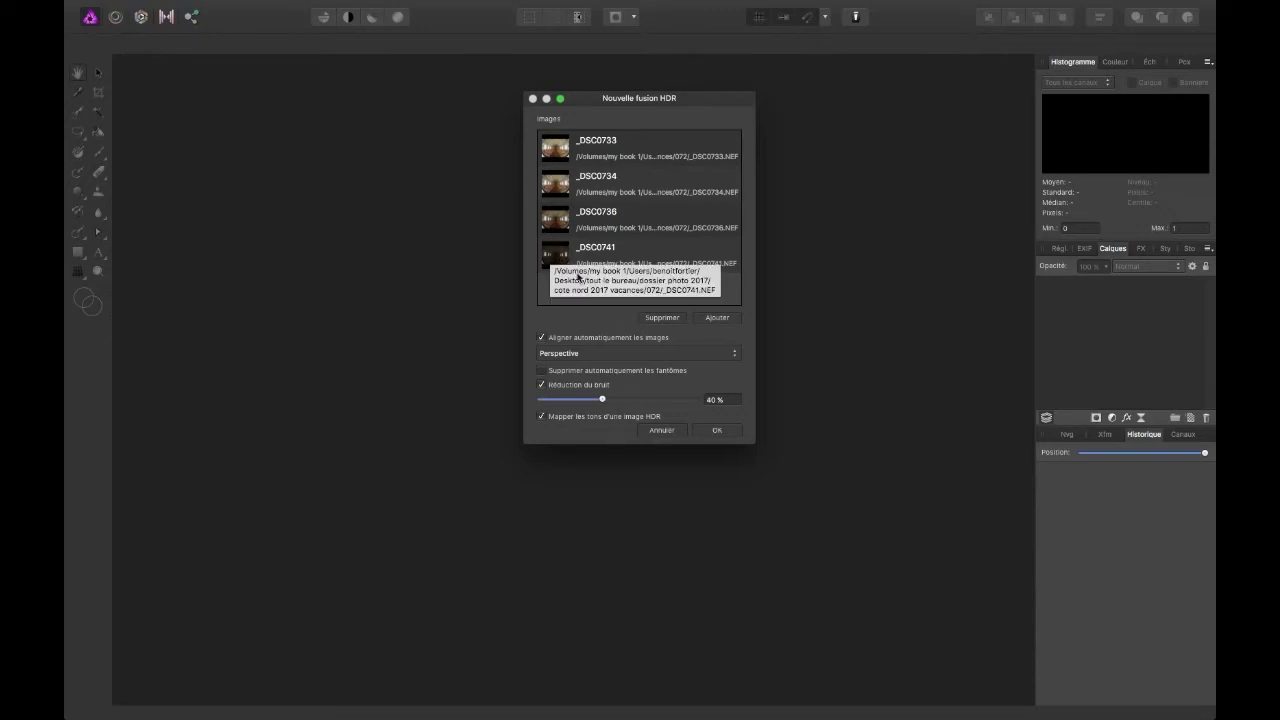
pyautogui.click(711, 432)
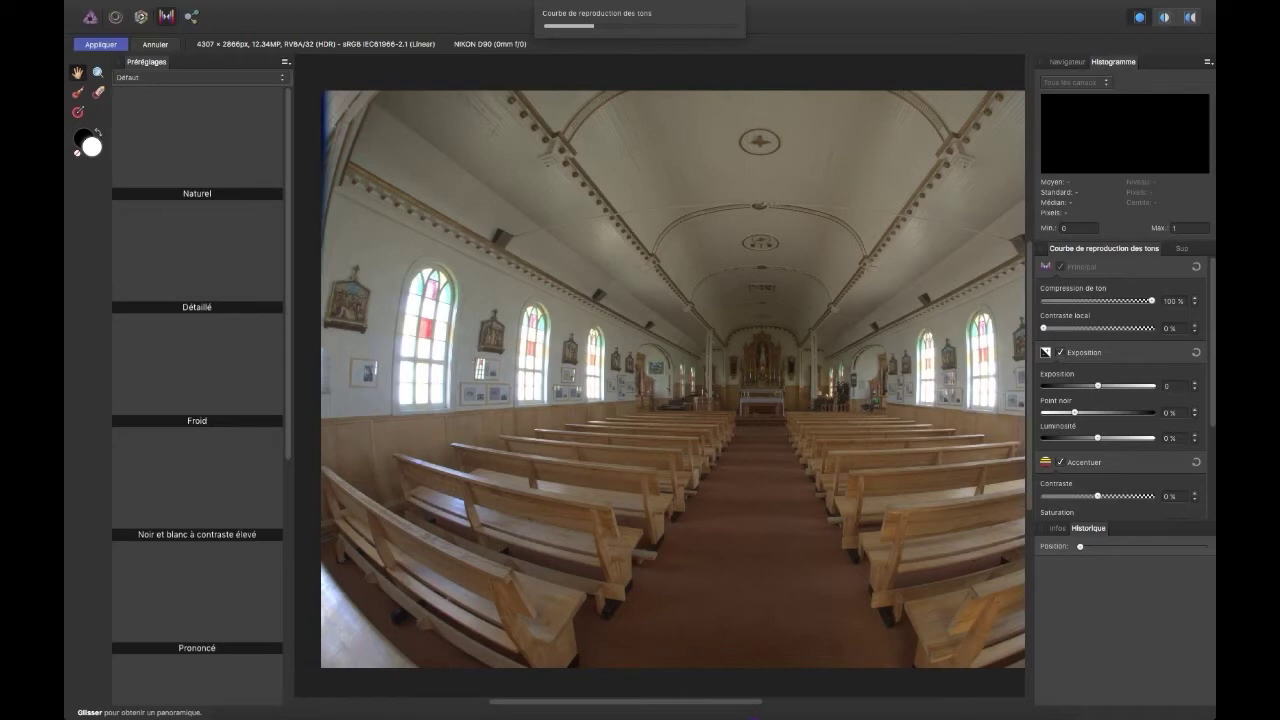
pyautogui.moveTo(757, 714)
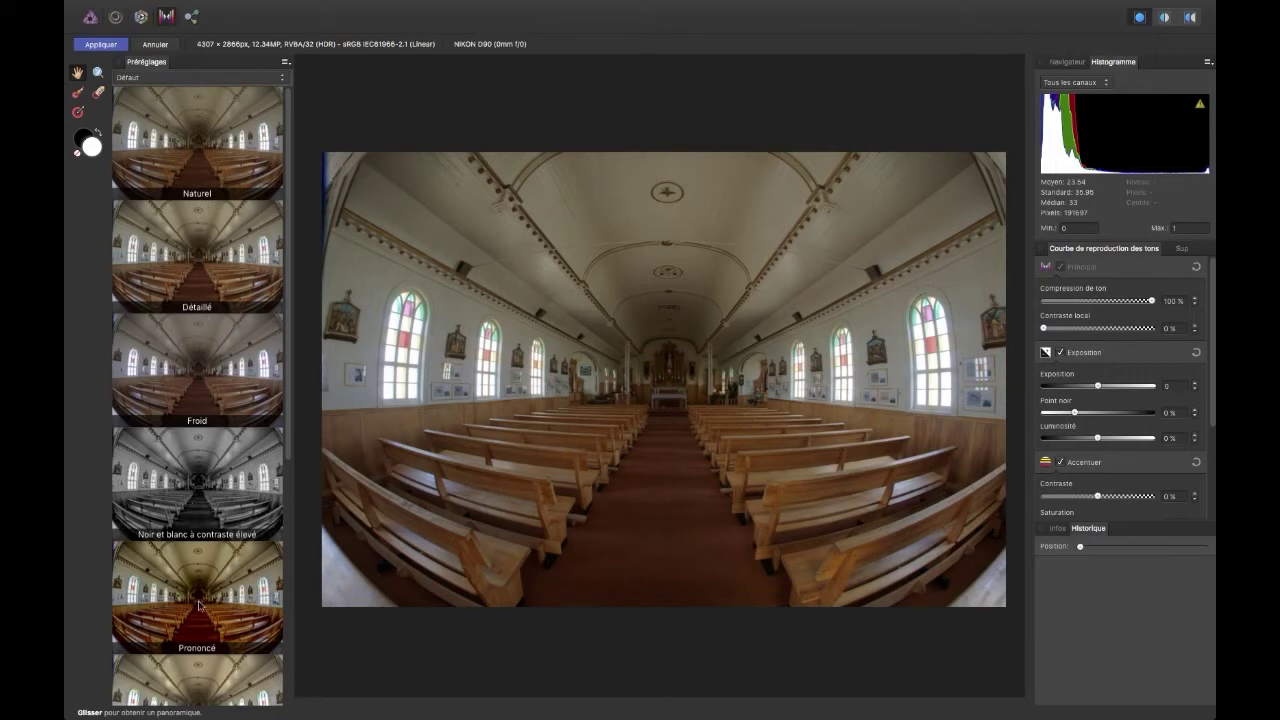
# Browse the default tone-mapping presets and try Prononcé and Détaillé on the merged church image.
pyautogui.scroll(-2, 205, 612)
pyautogui.scroll(-3, 205, 612)
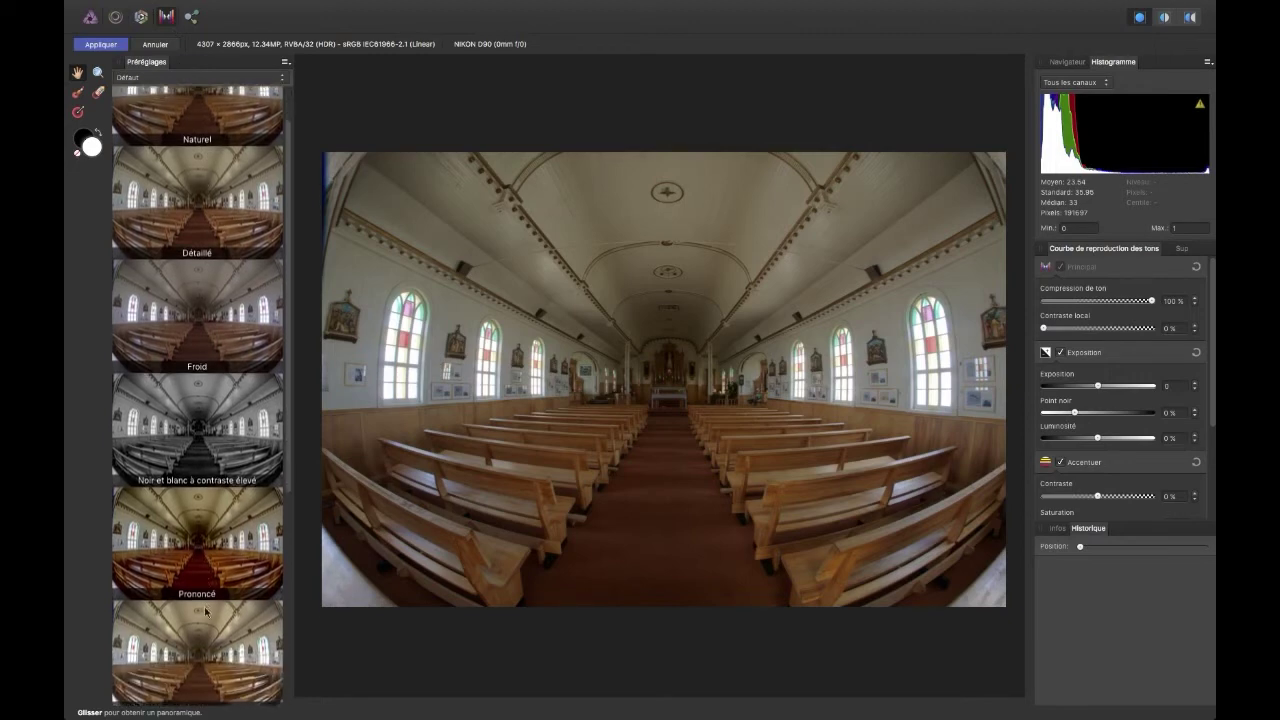
pyautogui.scroll(-2, 205, 612)
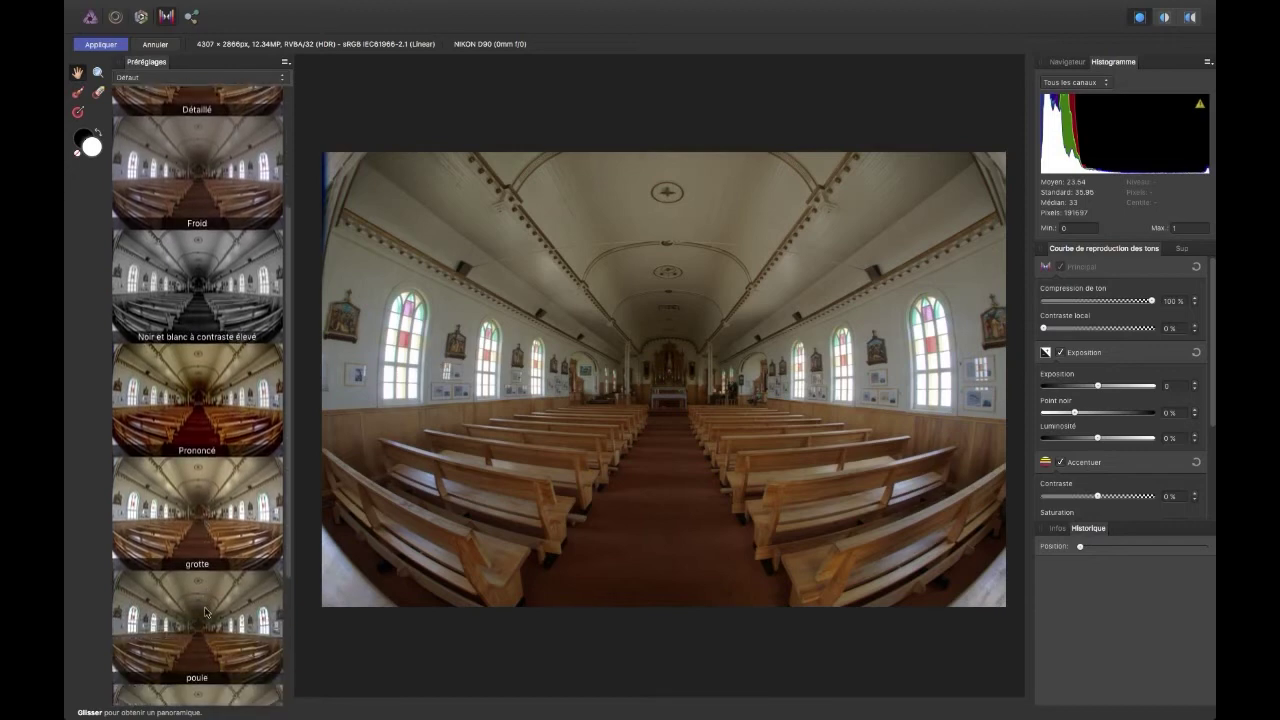
pyautogui.scroll(2, 205, 612)
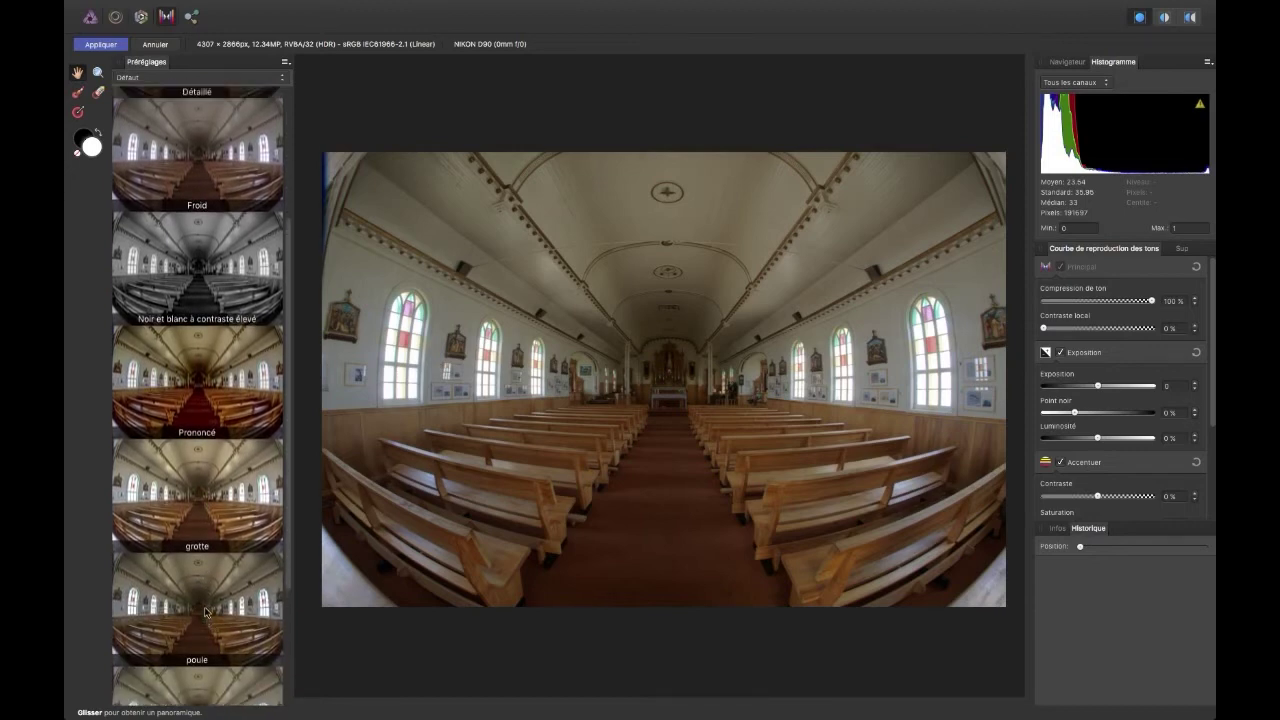
pyautogui.click(200, 410)
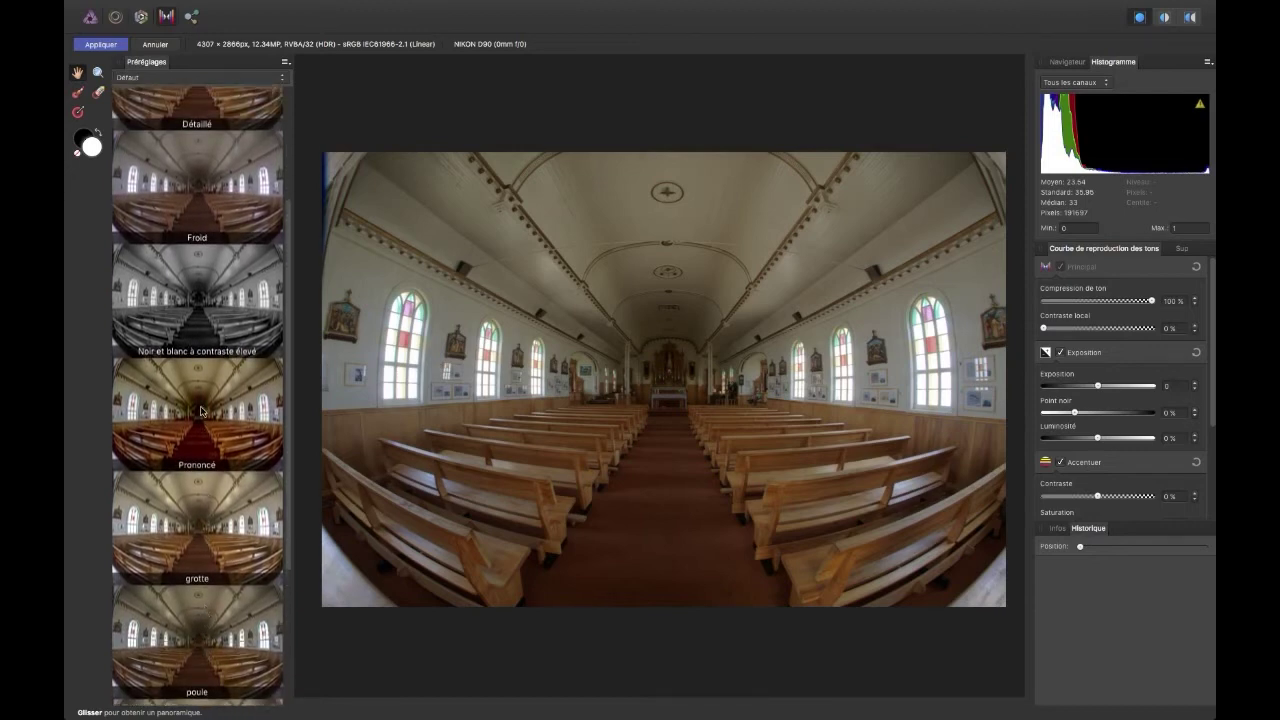
pyautogui.scroll(3, 201, 410)
pyautogui.scroll(5, 203, 410)
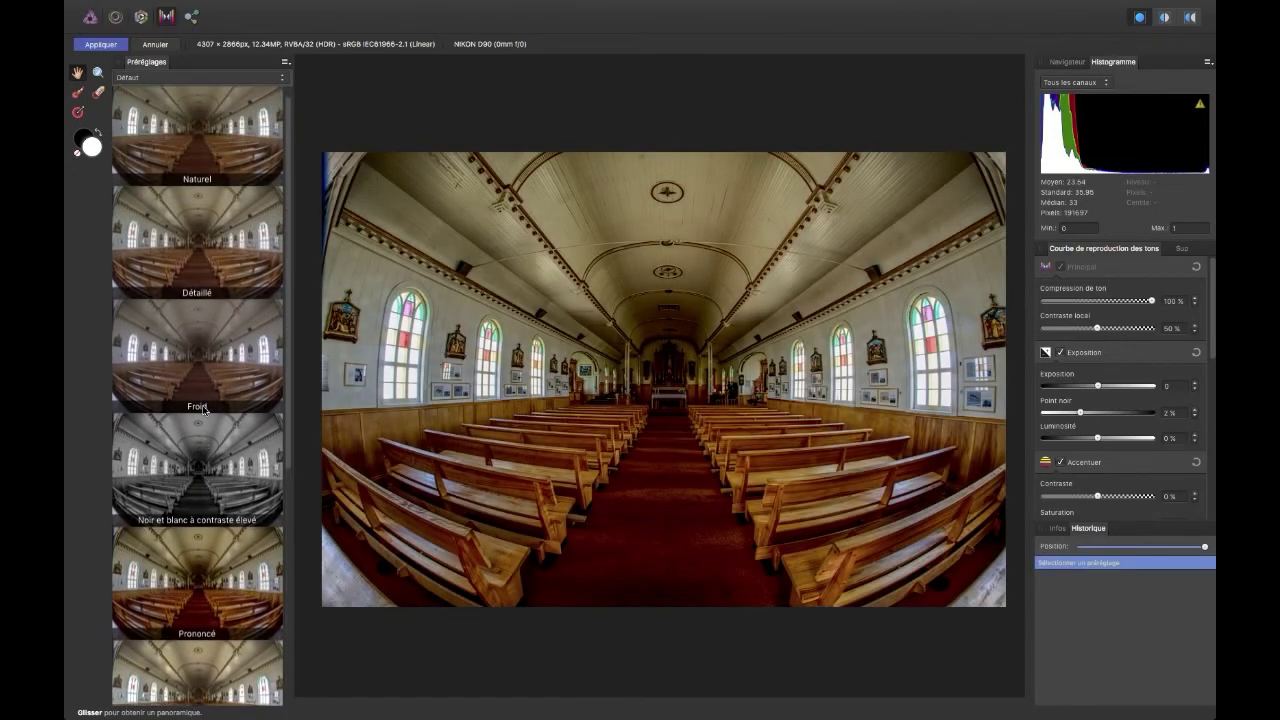
pyautogui.click(197, 272)
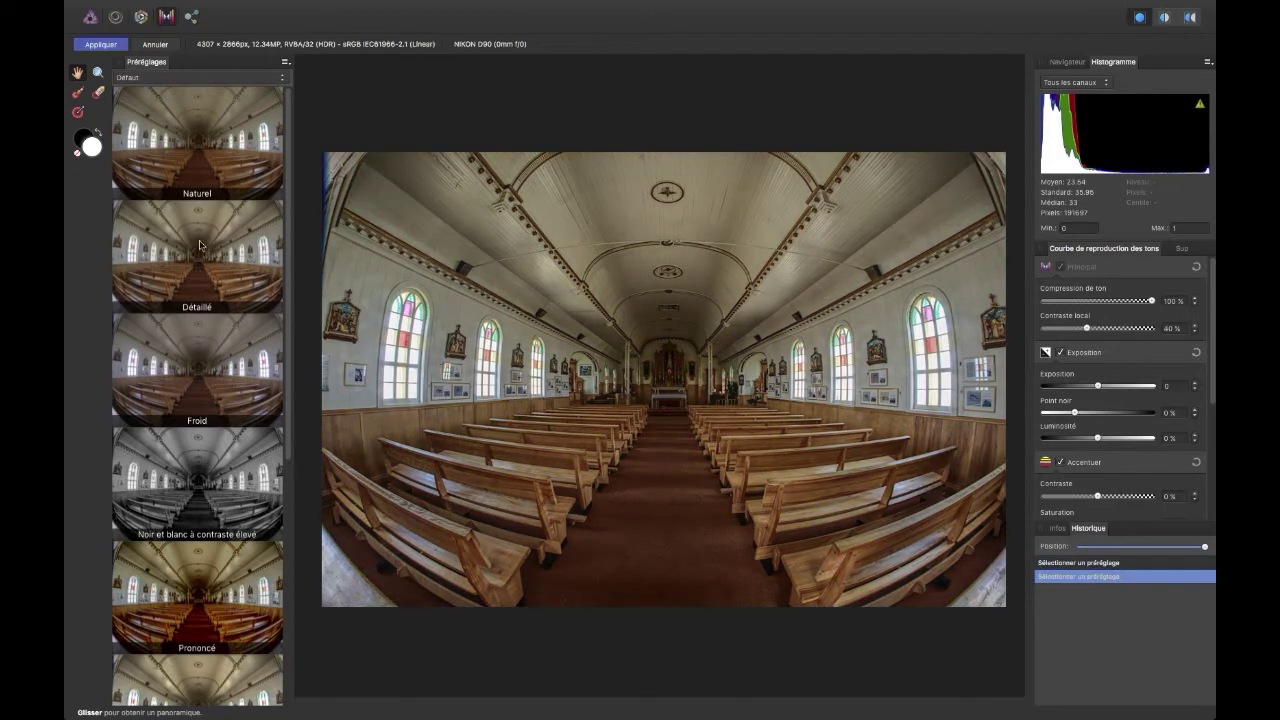
# Apply the Naturel preset and raise the local contrast (Contraste local) to 45 %.
pyautogui.click(190, 160)
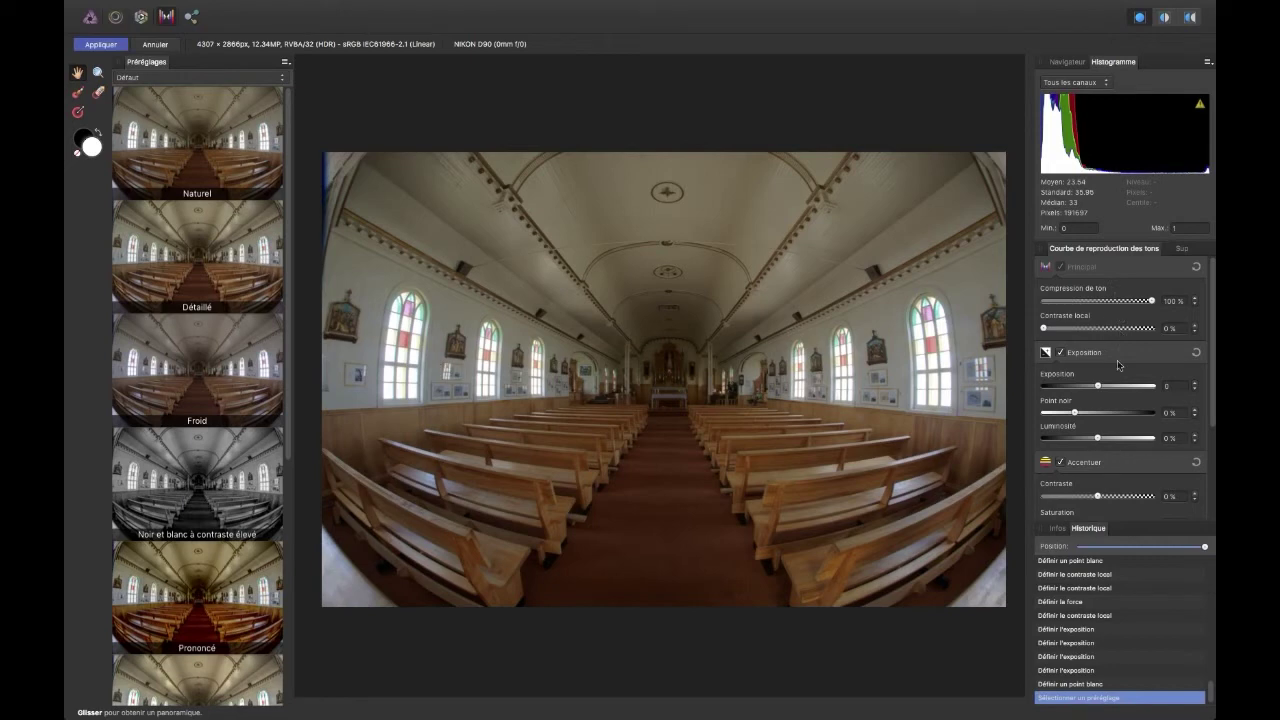
pyautogui.scroll(-5, 1118, 365)
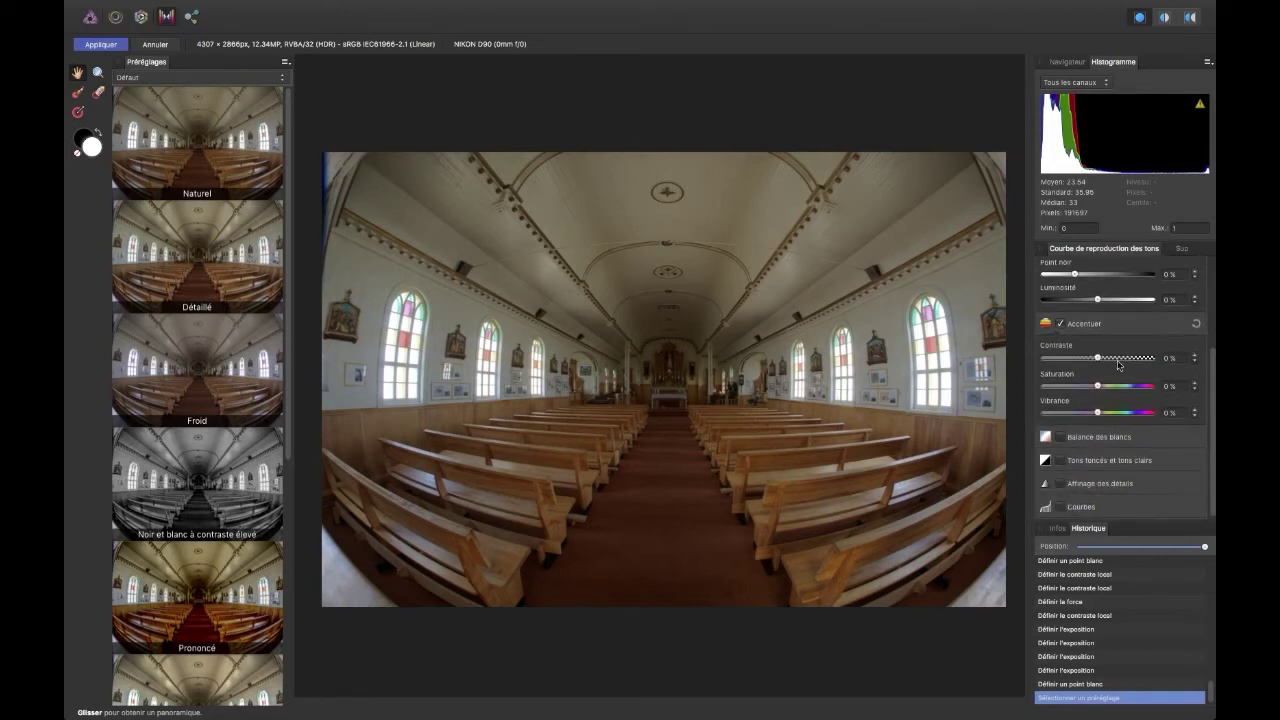
pyautogui.scroll(2, 1118, 365)
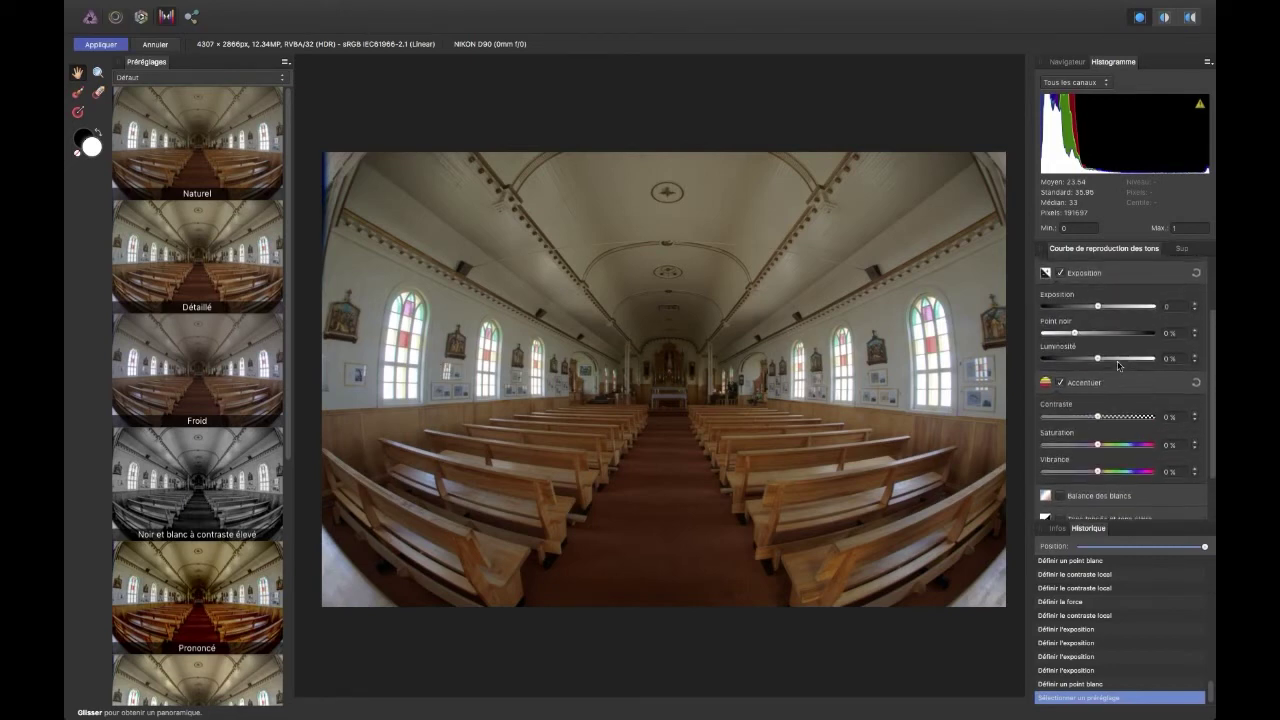
pyautogui.scroll(3, 1118, 365)
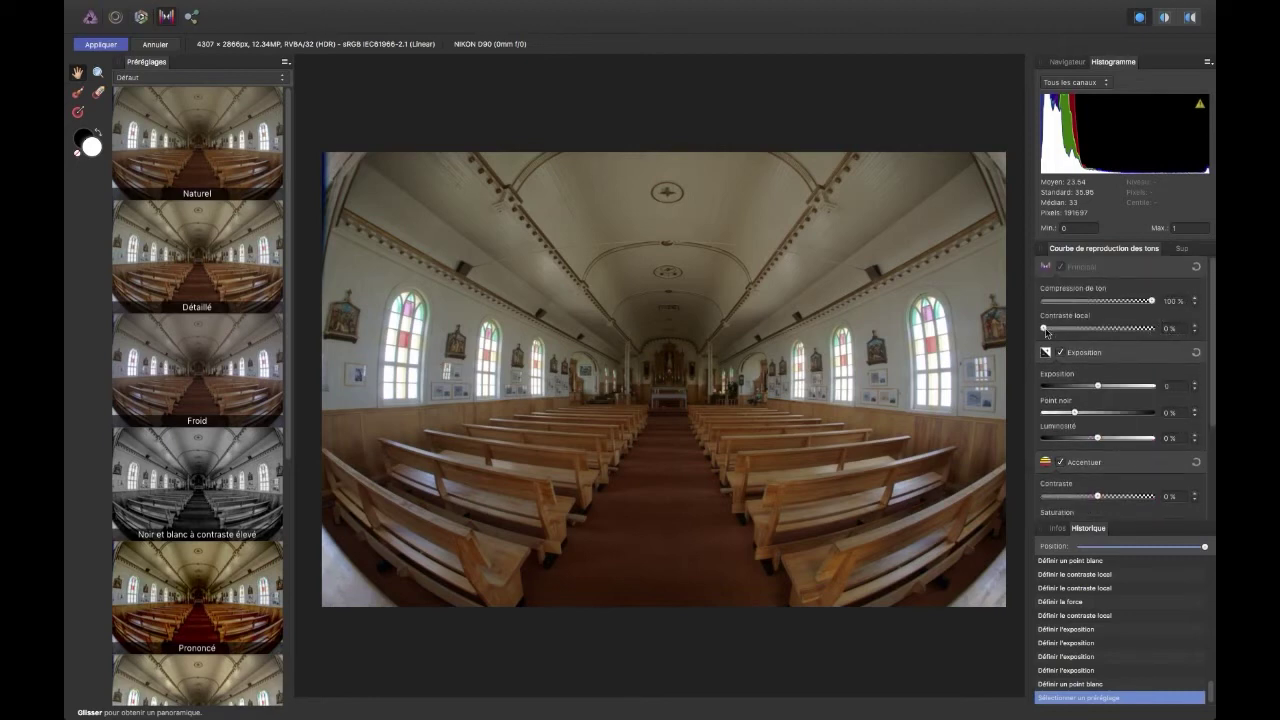
pyautogui.moveTo(1046, 331); pyautogui.dragTo(1097, 334)
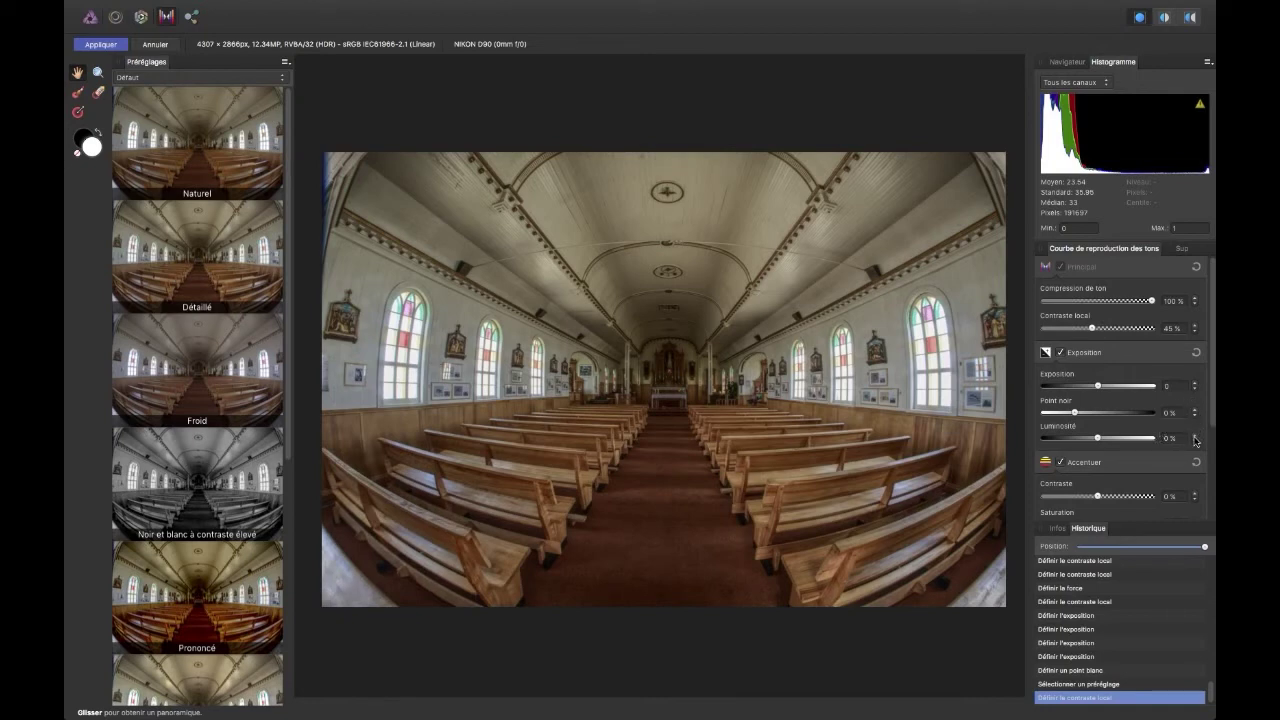
# Set the brightness (Luminosité) to 6 %, and try a black point (Point noir) of -1 % before returning it to 0 %.
pyautogui.moveTo(1098, 438); pyautogui.dragTo(1107, 440)
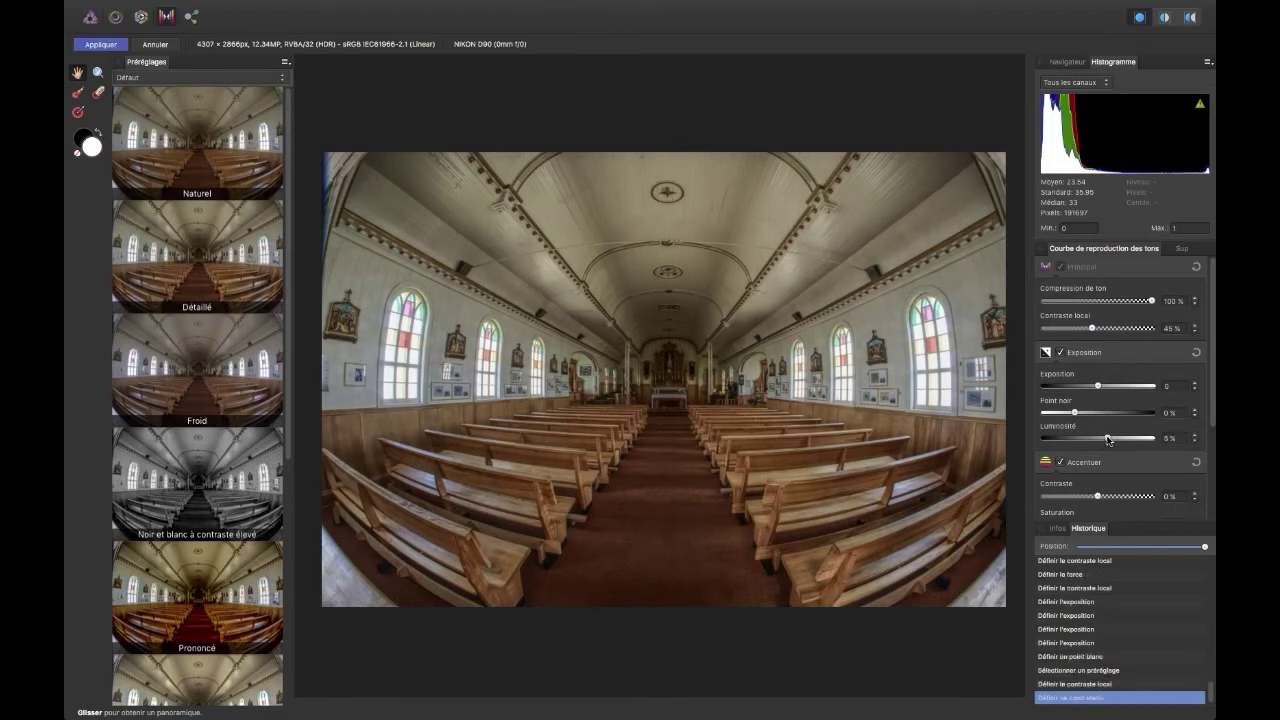
pyautogui.click(1194, 435)
pyautogui.click(1193, 417)
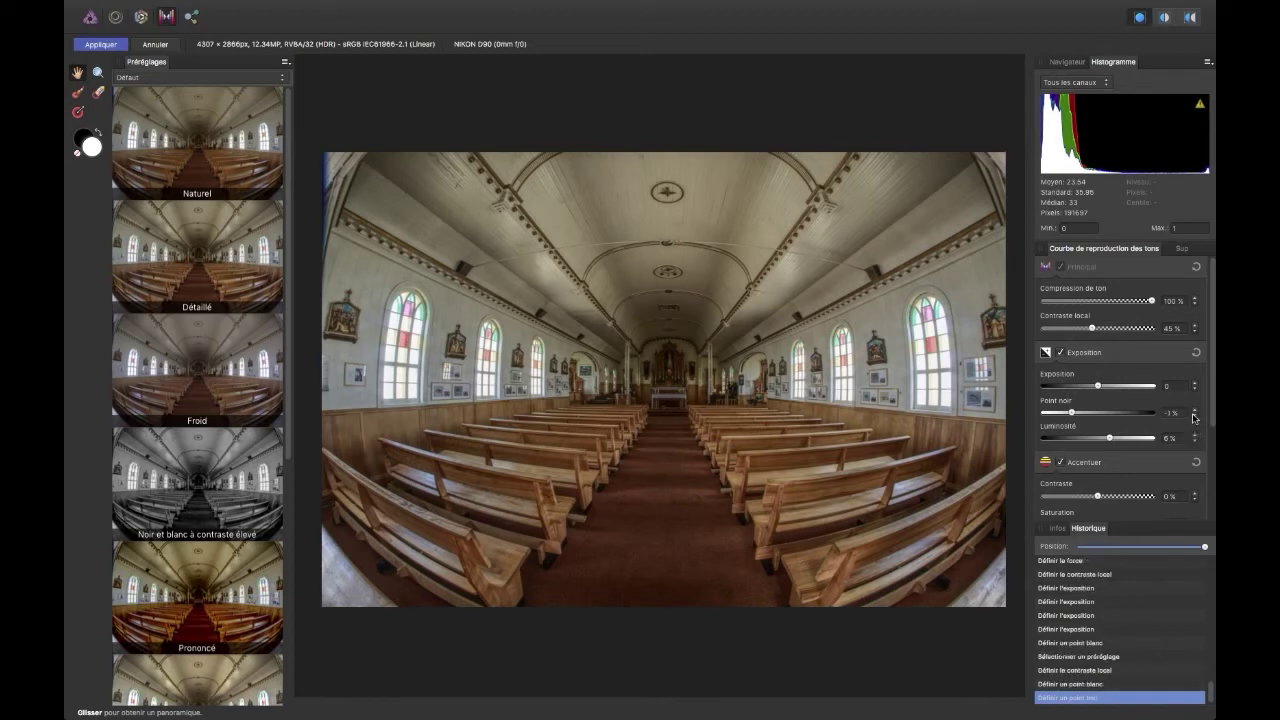
pyautogui.click(1195, 411)
pyautogui.click(1195, 411)
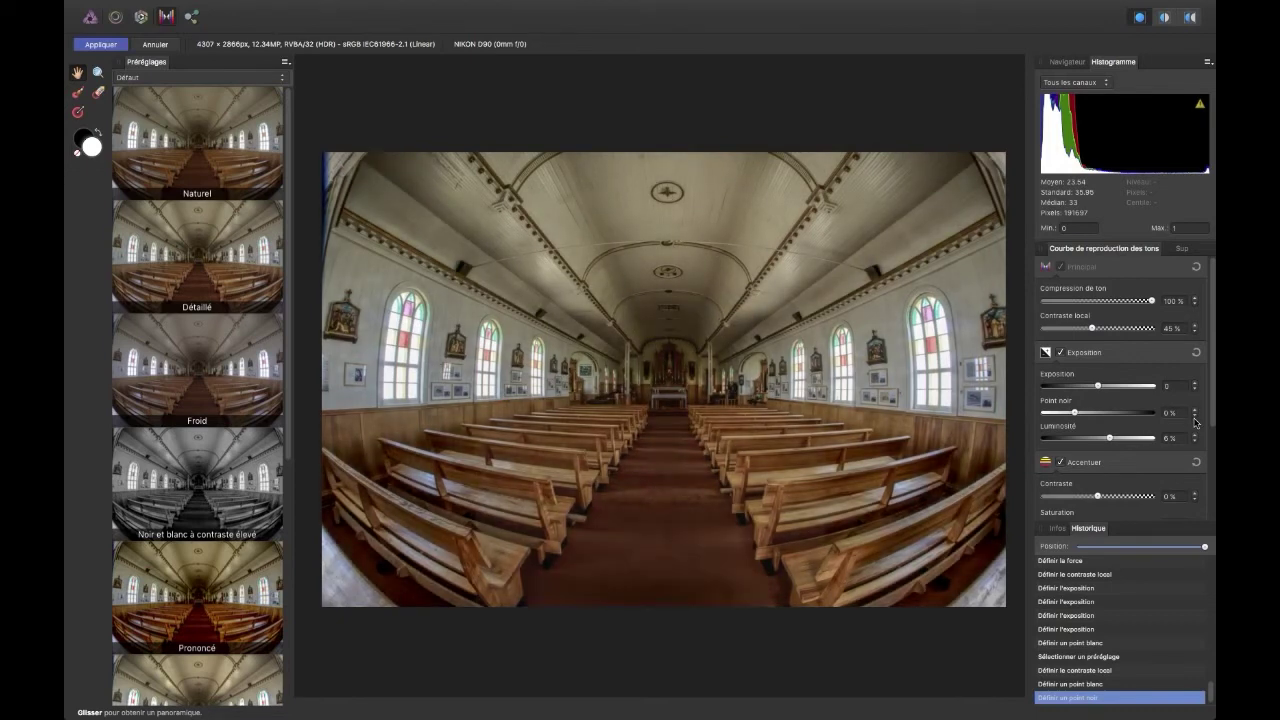
# Raise the Vibrance to 6 % and the brightness (Luminosité) to 9 %.
pyautogui.scroll(-2, 1153, 425)
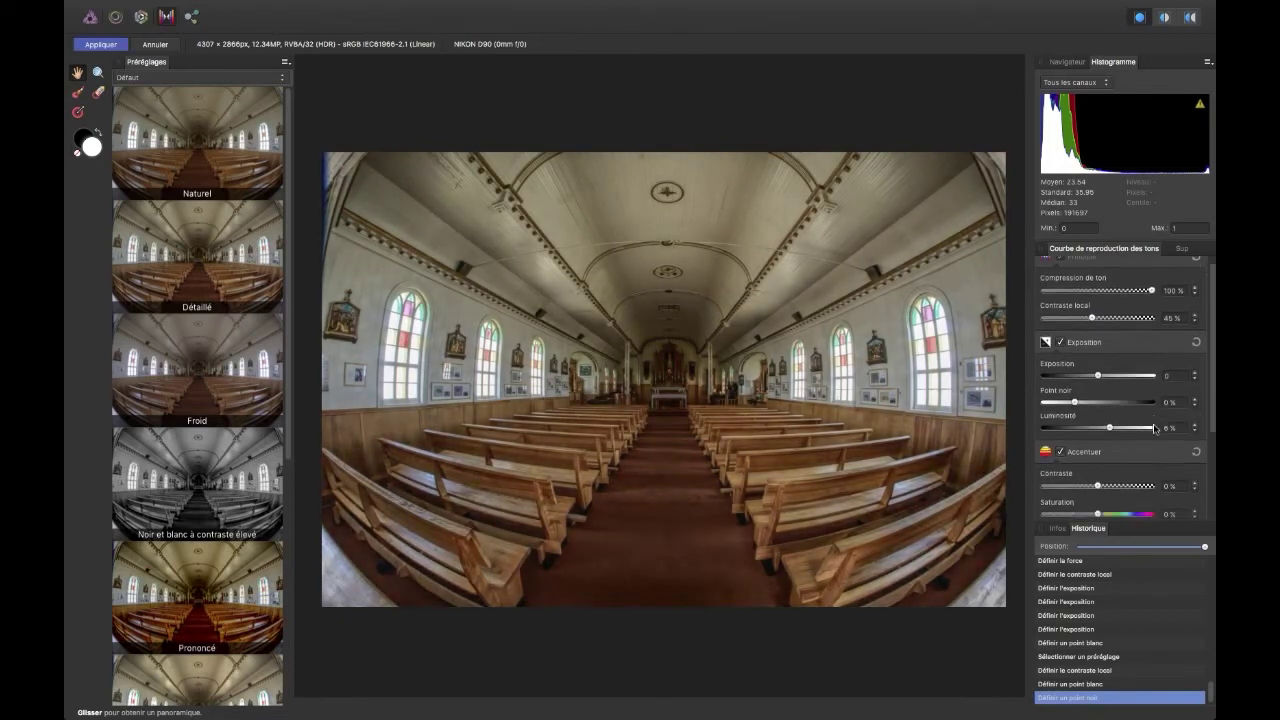
pyautogui.scroll(-1, 1153, 424)
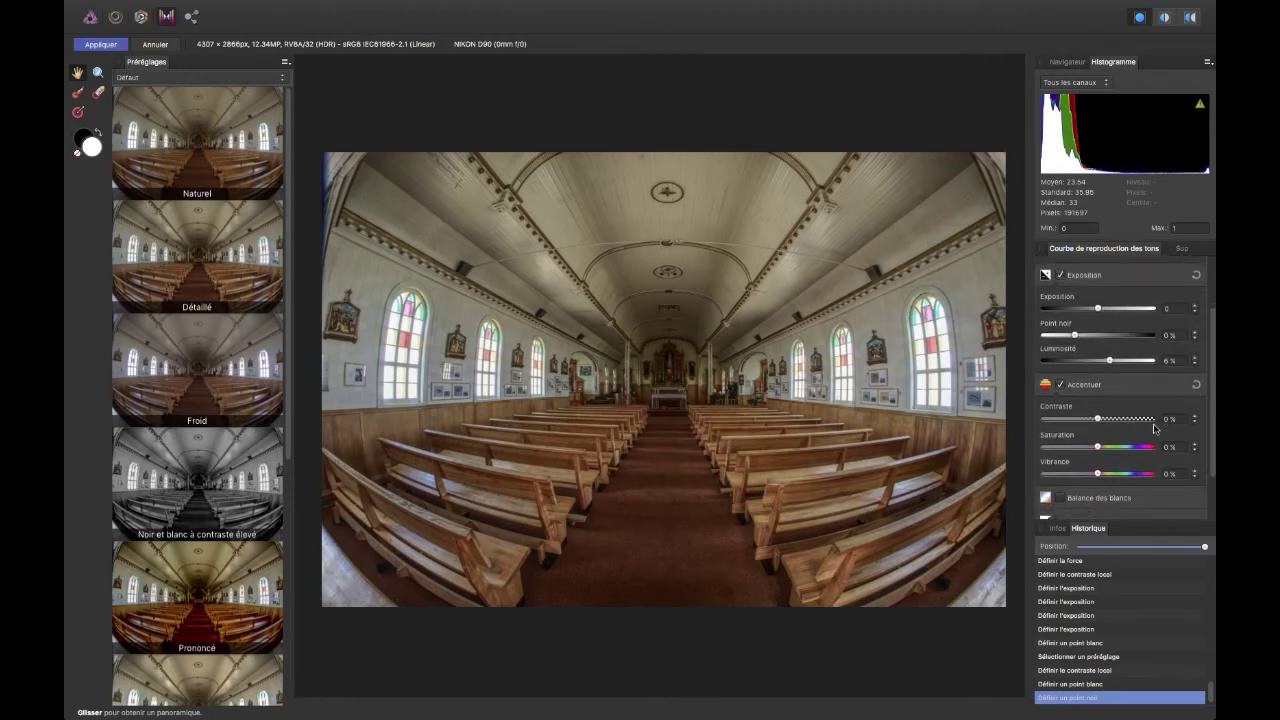
pyautogui.click(1195, 471)
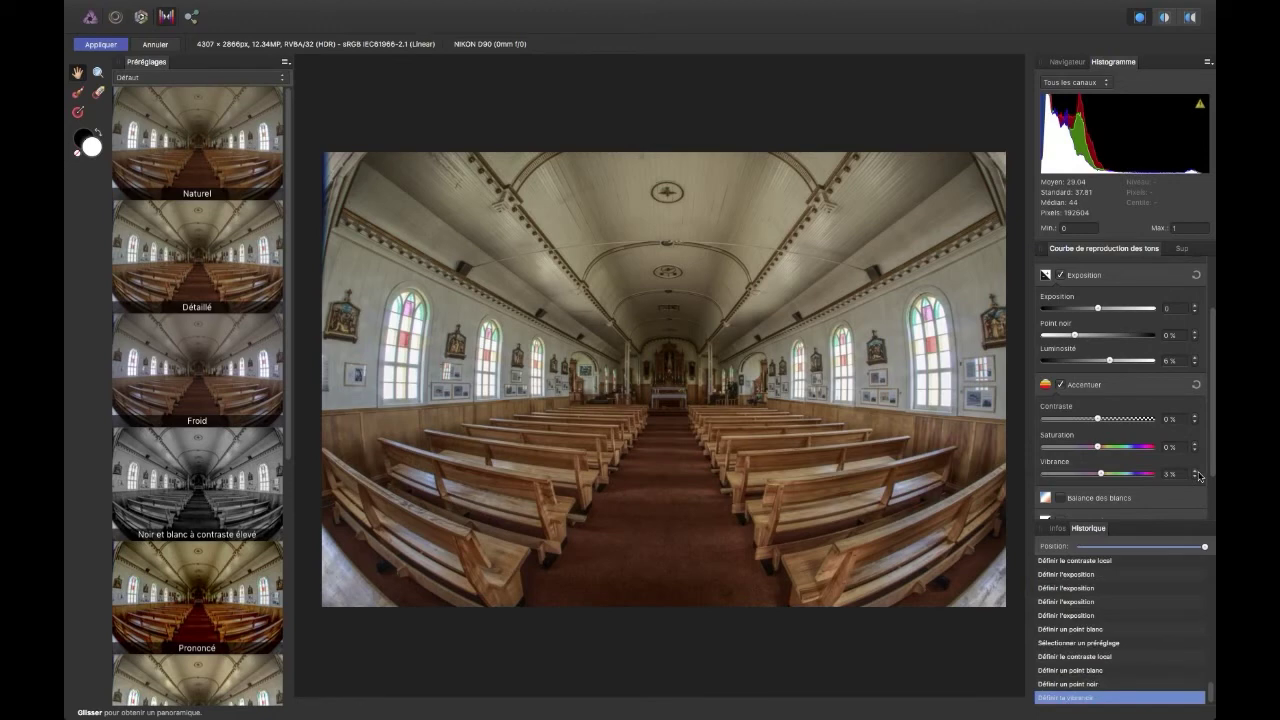
pyautogui.click(1195, 358)
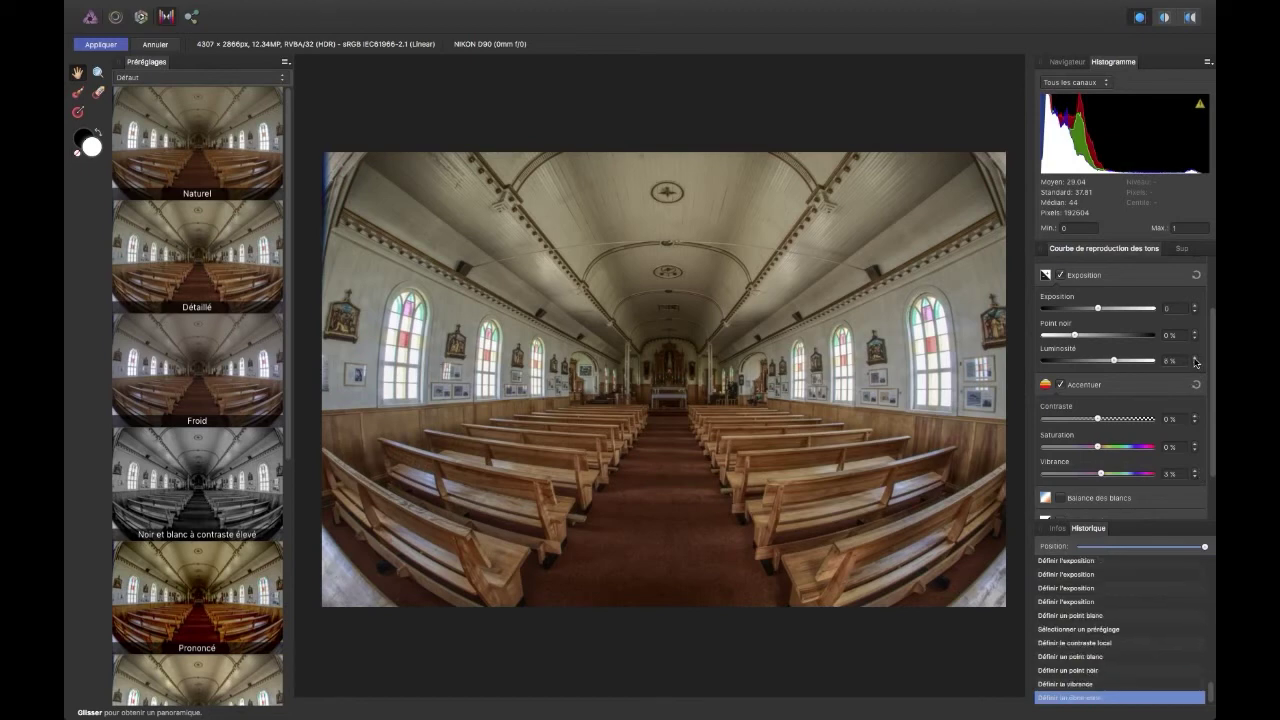
pyautogui.click(1195, 474)
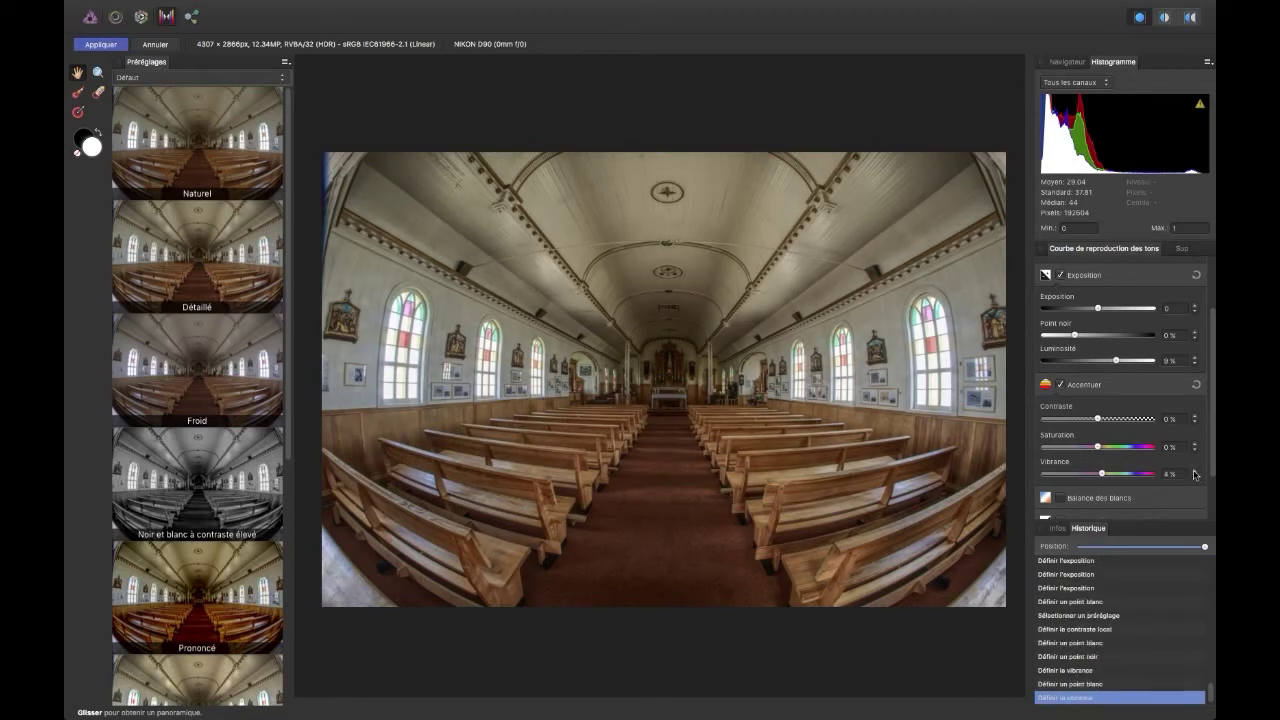
pyautogui.click(1195, 474)
# Enable detail refinement (Affinage des détails) with a radius of 40 % and an amount of 40 %, and apply the tone mapping.
pyautogui.scroll(-1, 1160, 466)
pyautogui.scroll(-3, 1158, 466)
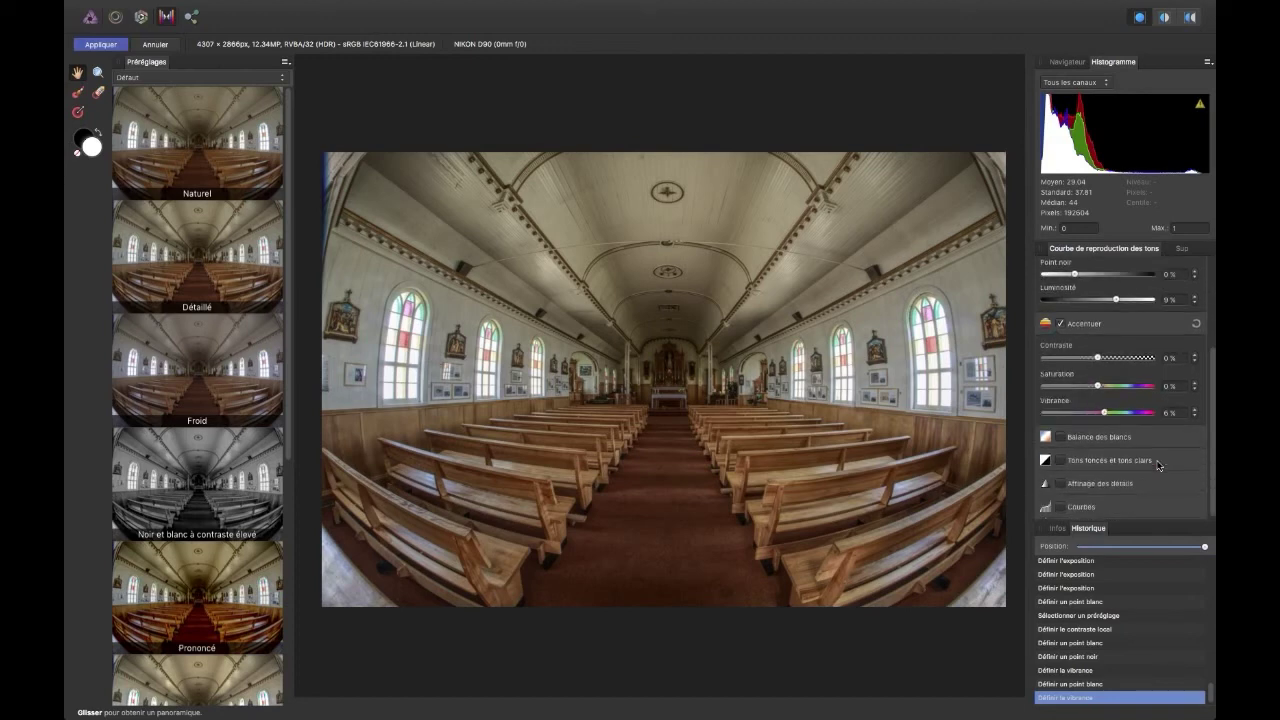
pyautogui.click(1060, 484)
pyautogui.click(1092, 456)
pyautogui.moveTo(1092, 457); pyautogui.dragTo(1086, 457)
pyautogui.click(1087, 484)
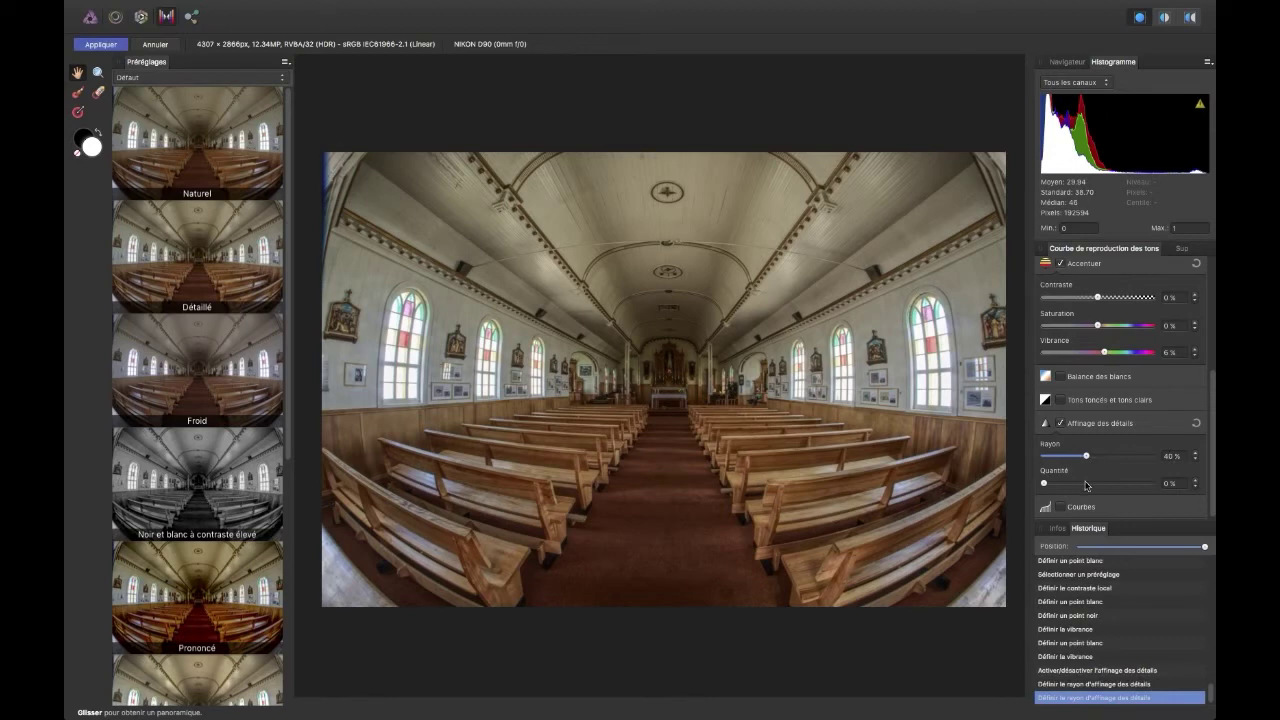
pyautogui.moveTo(1087, 484); pyautogui.dragTo(1089, 484)
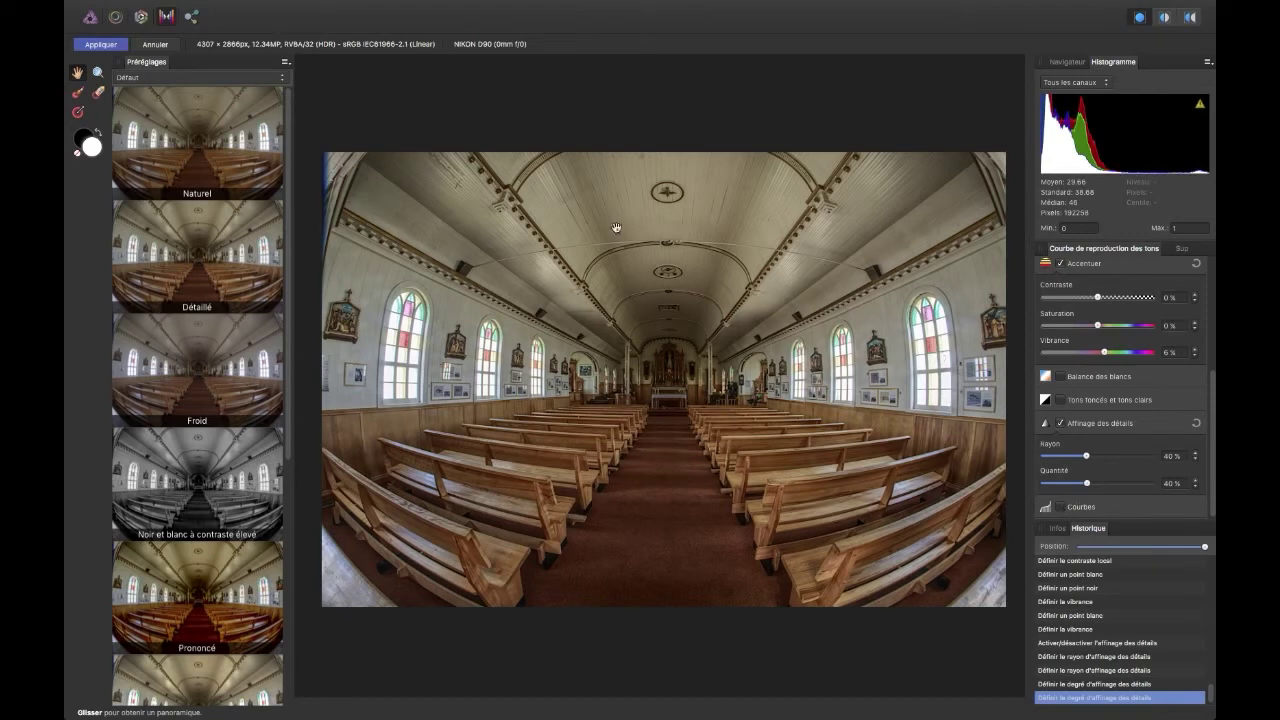
pyautogui.click(102, 45)
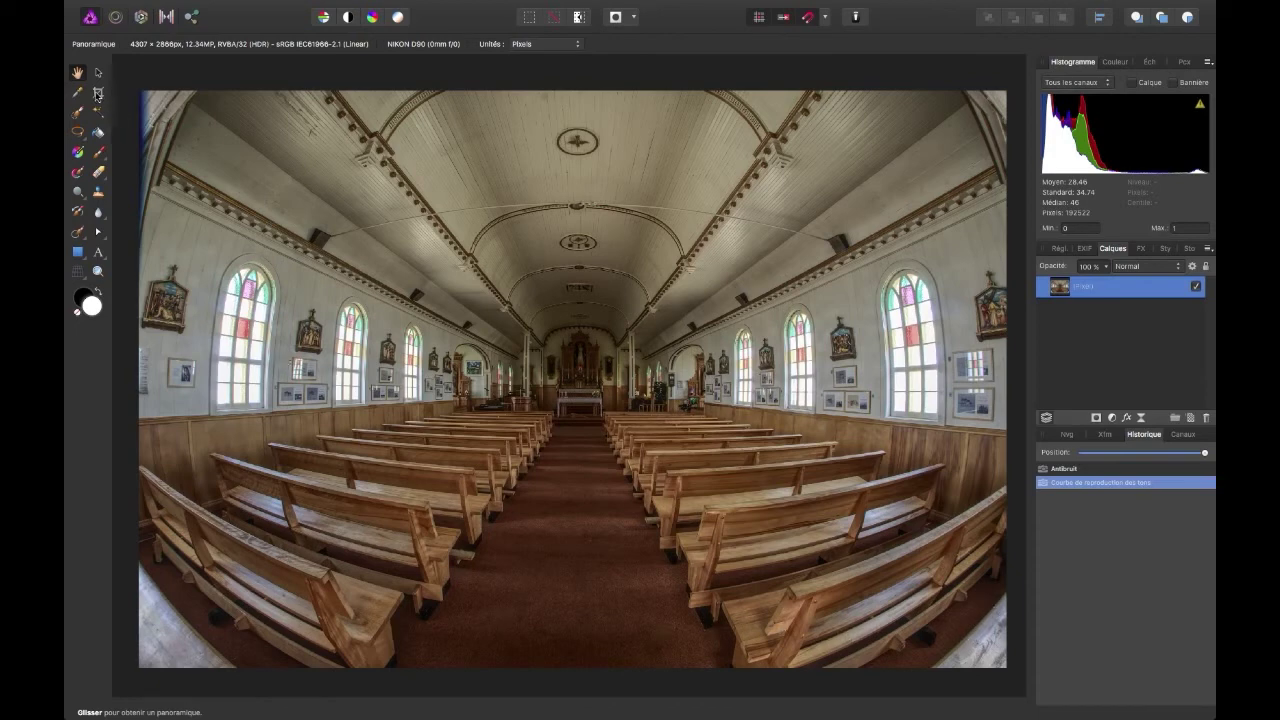
# Crop both sides of the image without ratio constraint to about 4014 × 2866 px, trimming more from the right edge, and apply the crop.
pyautogui.click(97, 94)
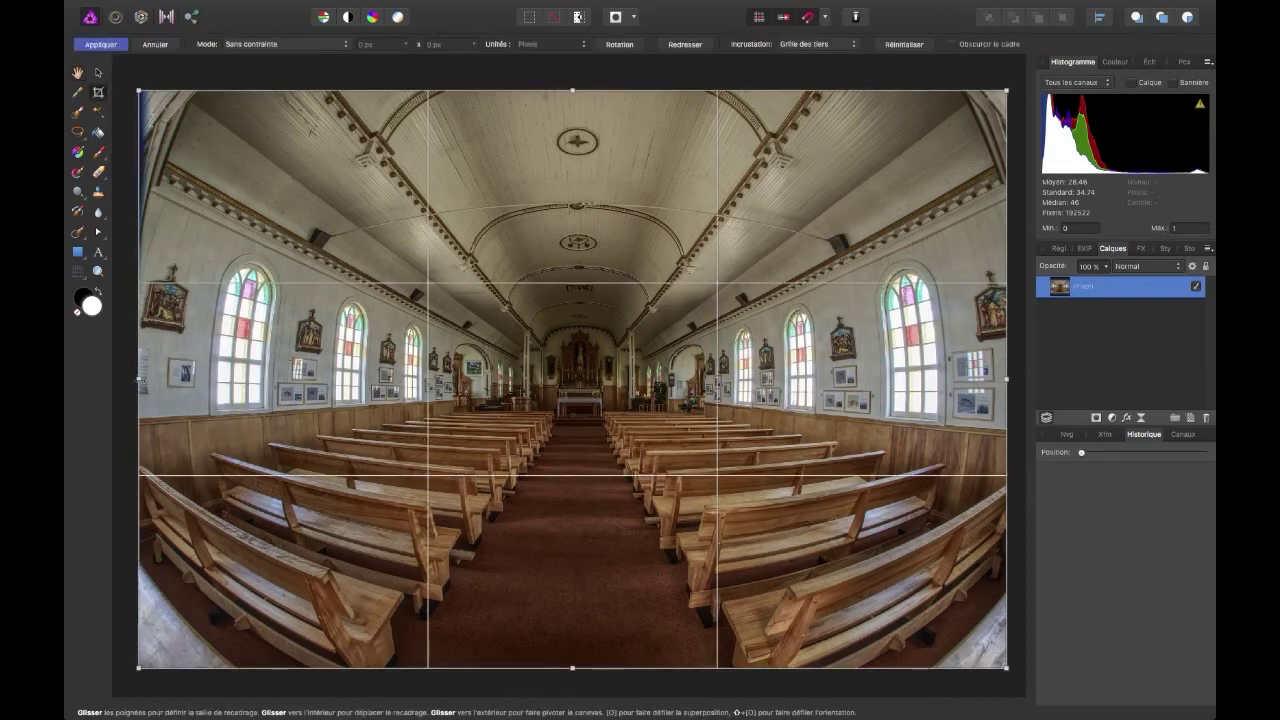
pyautogui.moveTo(142, 379); pyautogui.dragTo(203, 371)
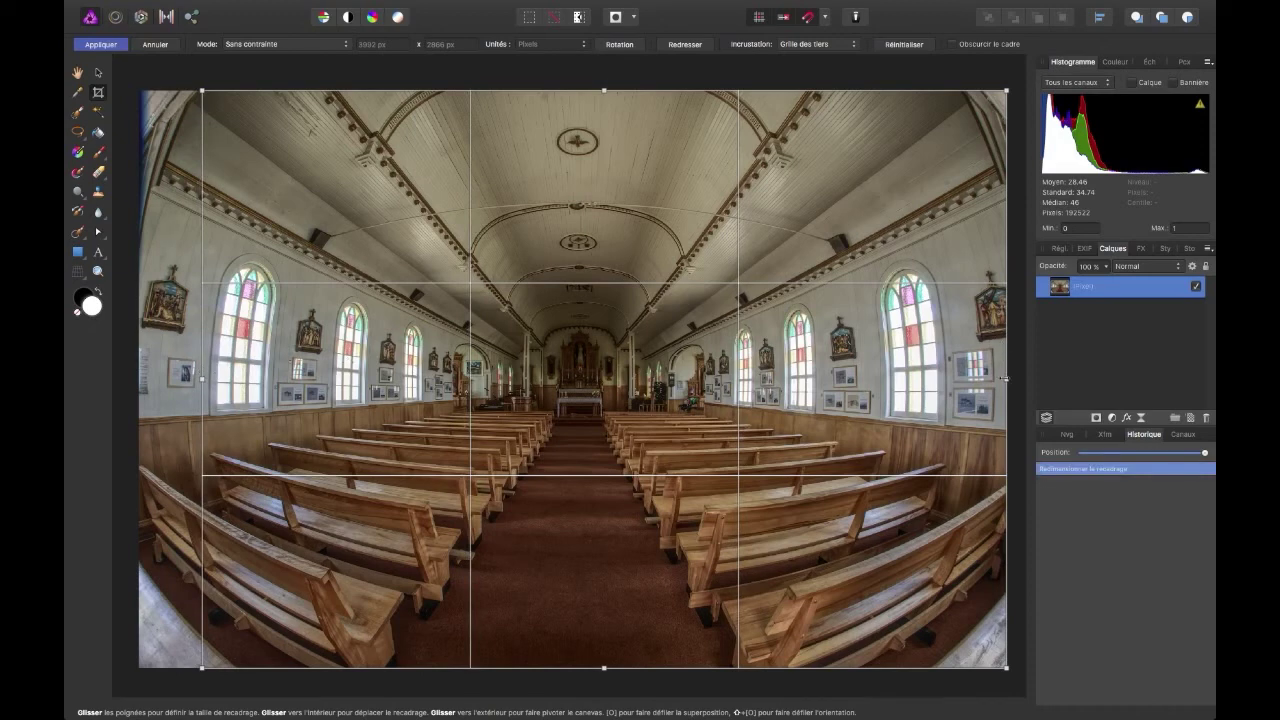
pyautogui.moveTo(1004, 379); pyautogui.dragTo(958, 377)
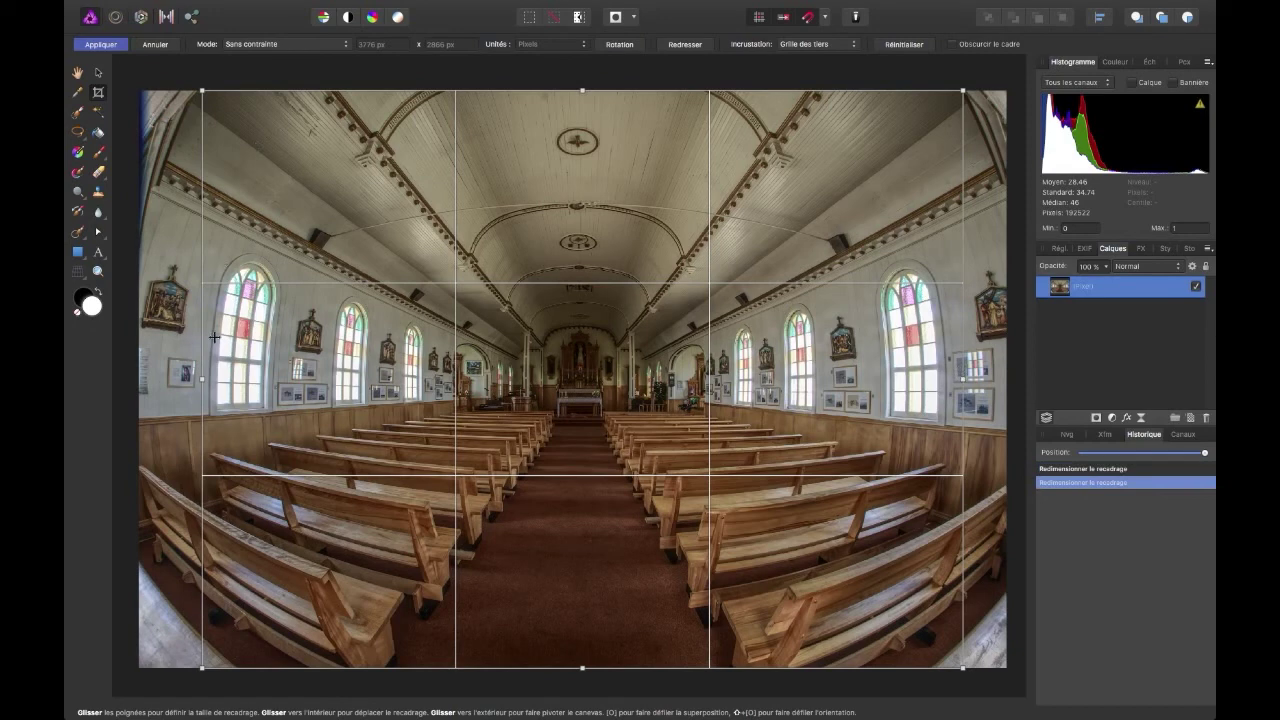
pyautogui.moveTo(201, 379); pyautogui.dragTo(153, 378)
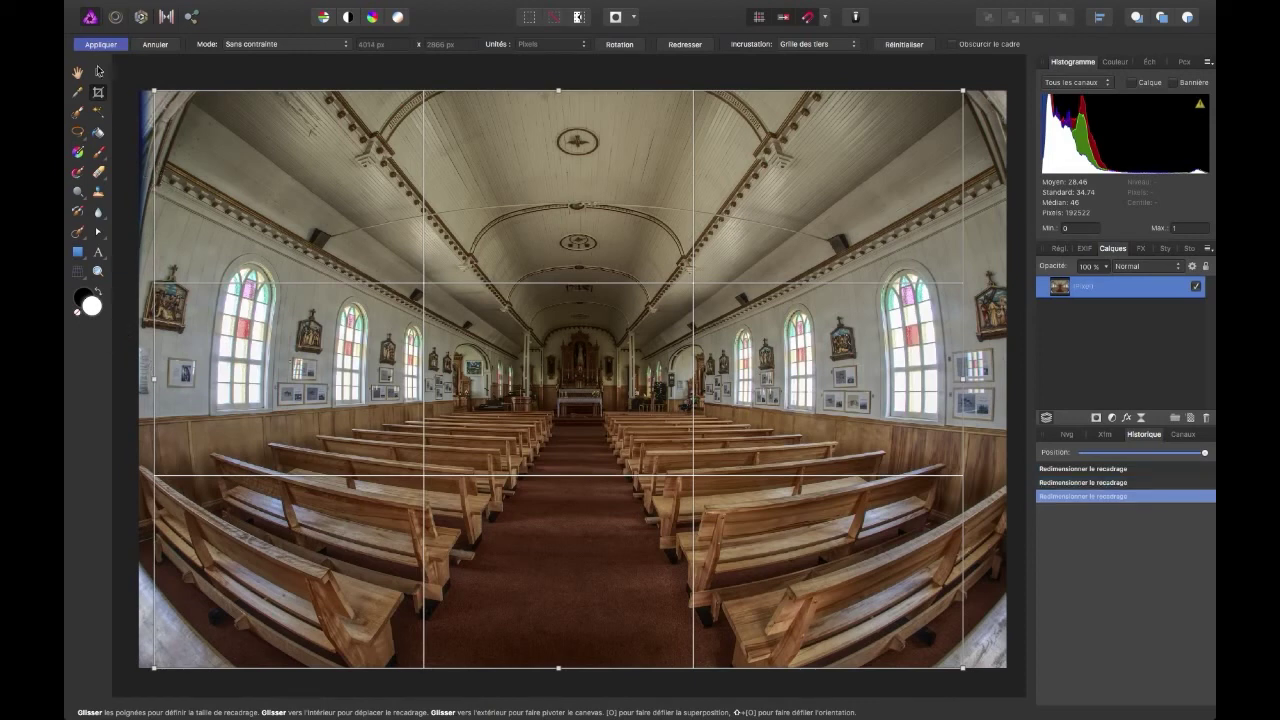
pyautogui.click(100, 45)
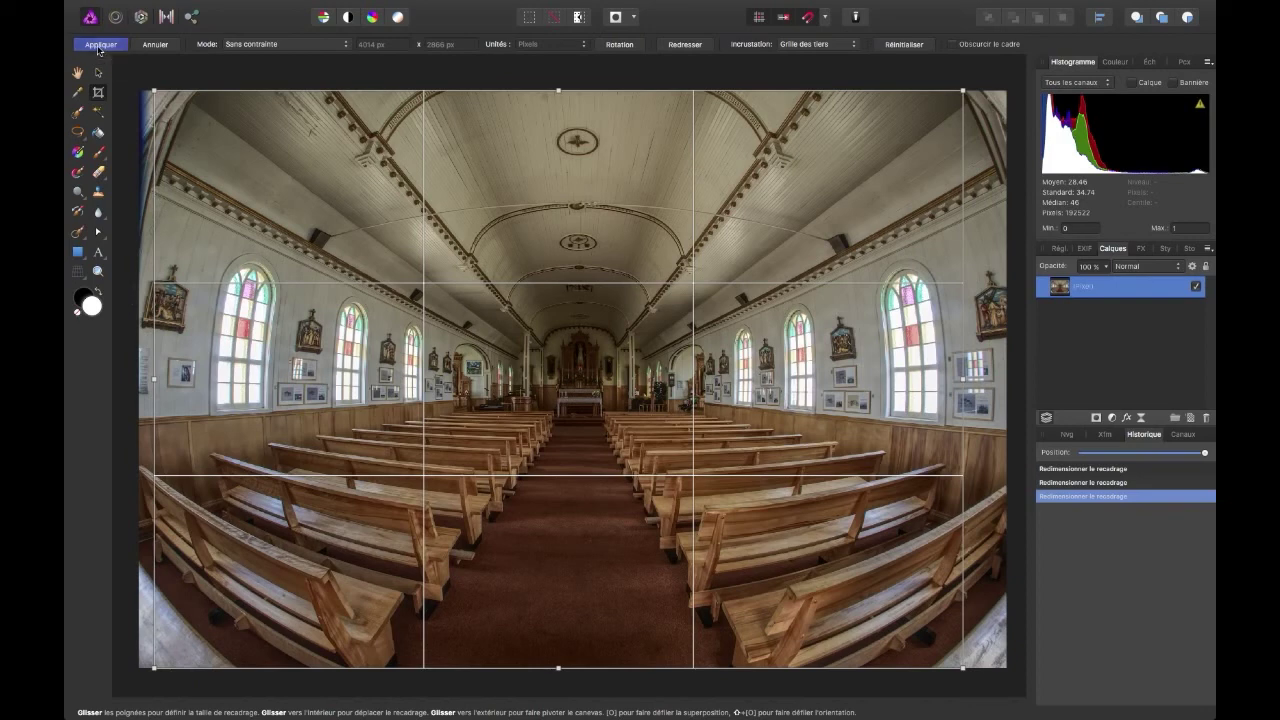